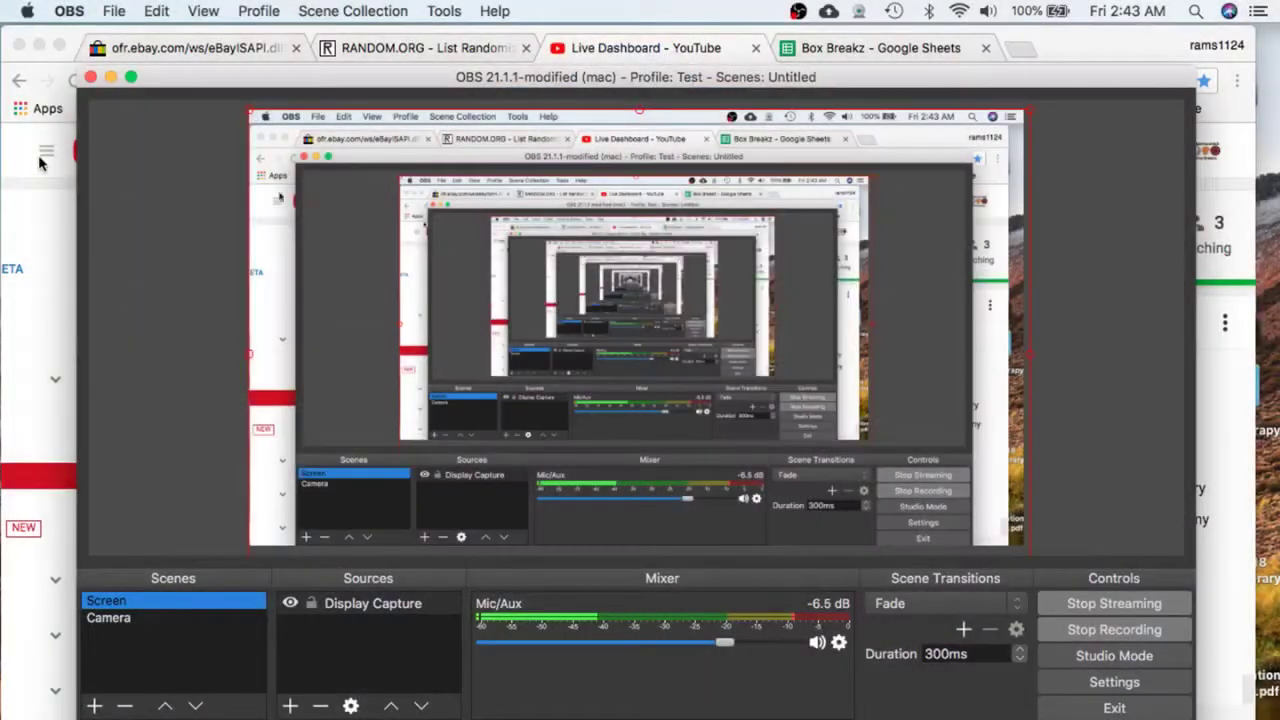
# Step: Switch to Chrome and refresh the eBay Current Date and Time page to check the official time
pyautogui.click(38, 205)
pyautogui.click(190, 47)
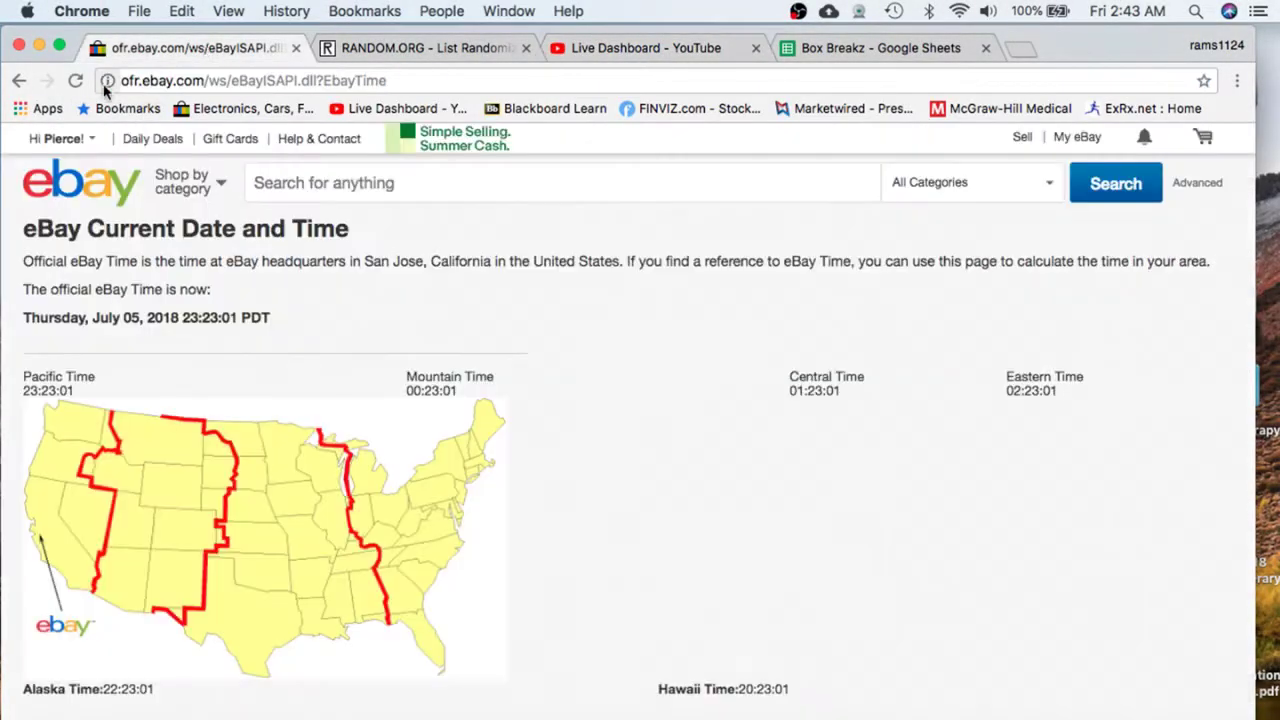
pyautogui.click(76, 80)
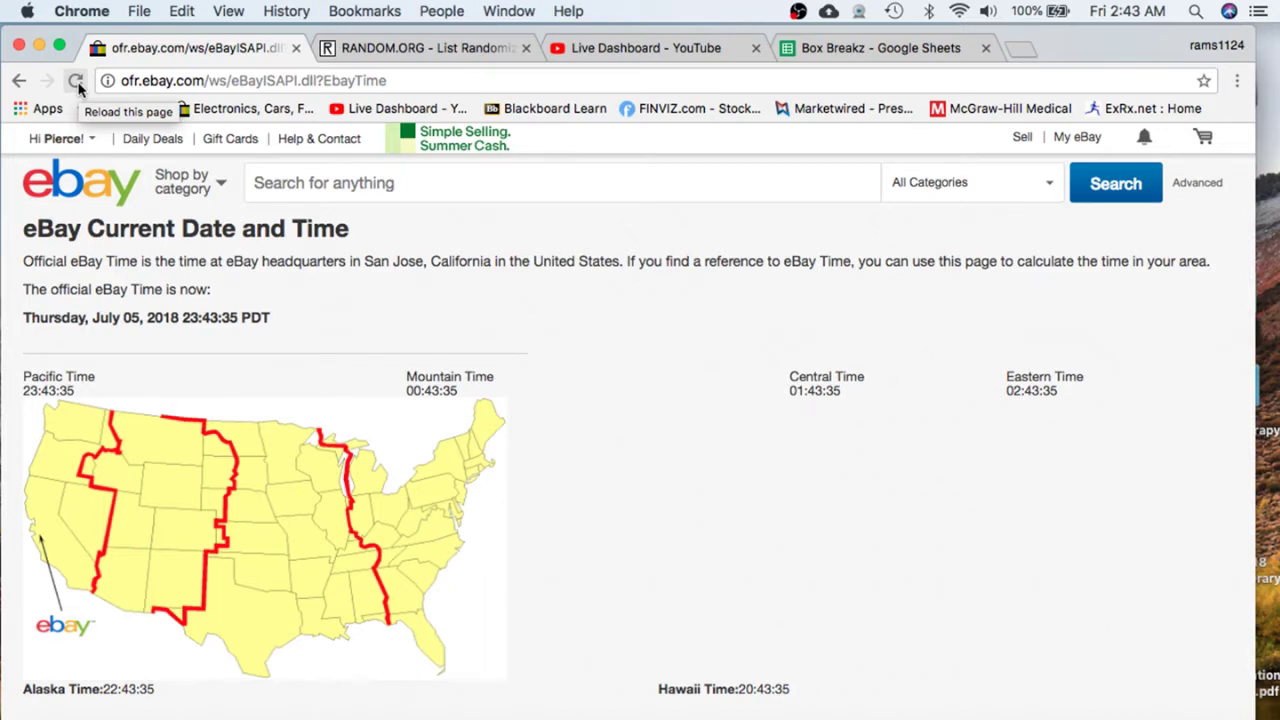
# Step: Review the participant usernames and their spot counts in columns C and D of the Box Breakz spreadsheet
pyautogui.click(875, 48)
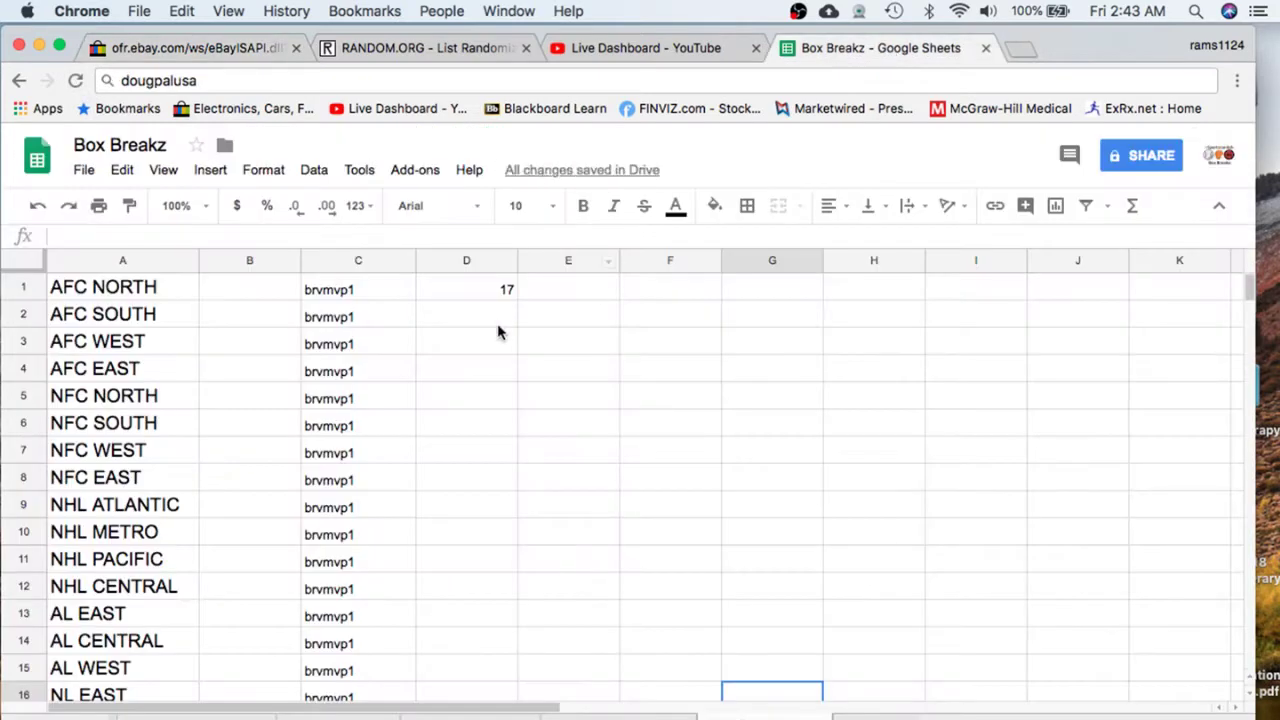
pyautogui.click(450, 358)
pyautogui.click(355, 292)
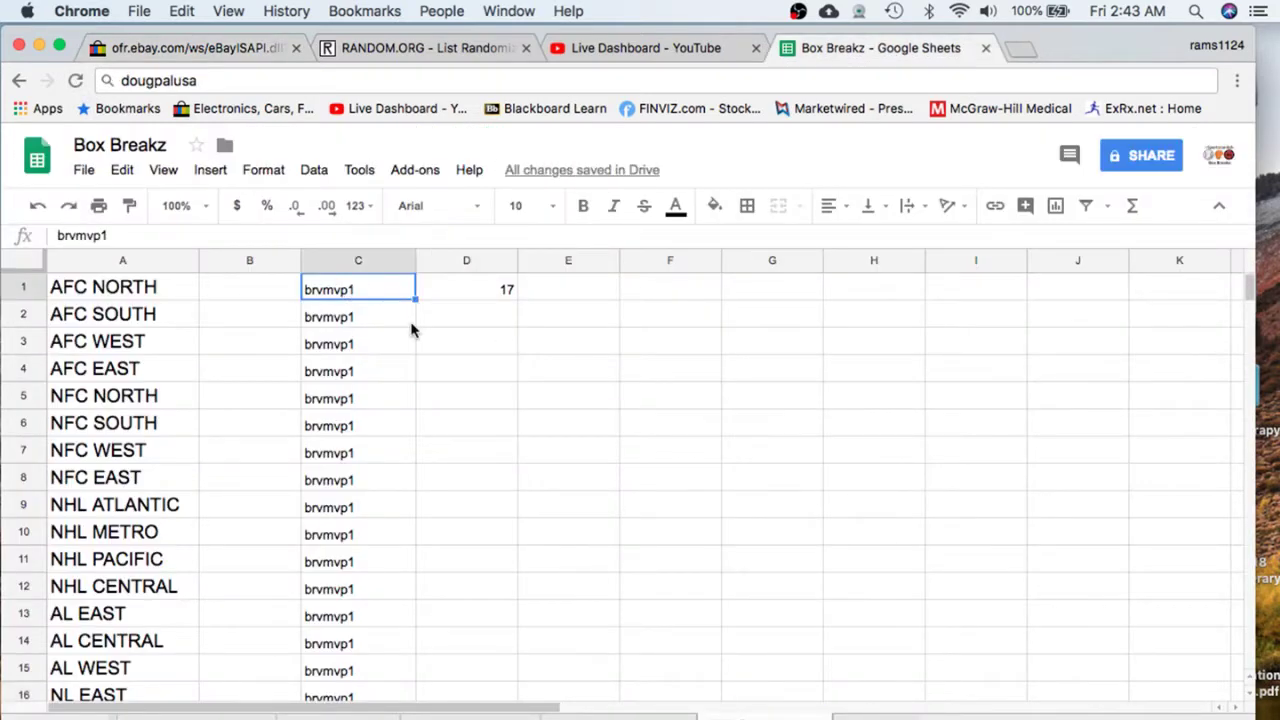
pyautogui.scroll(-3, 386, 320)
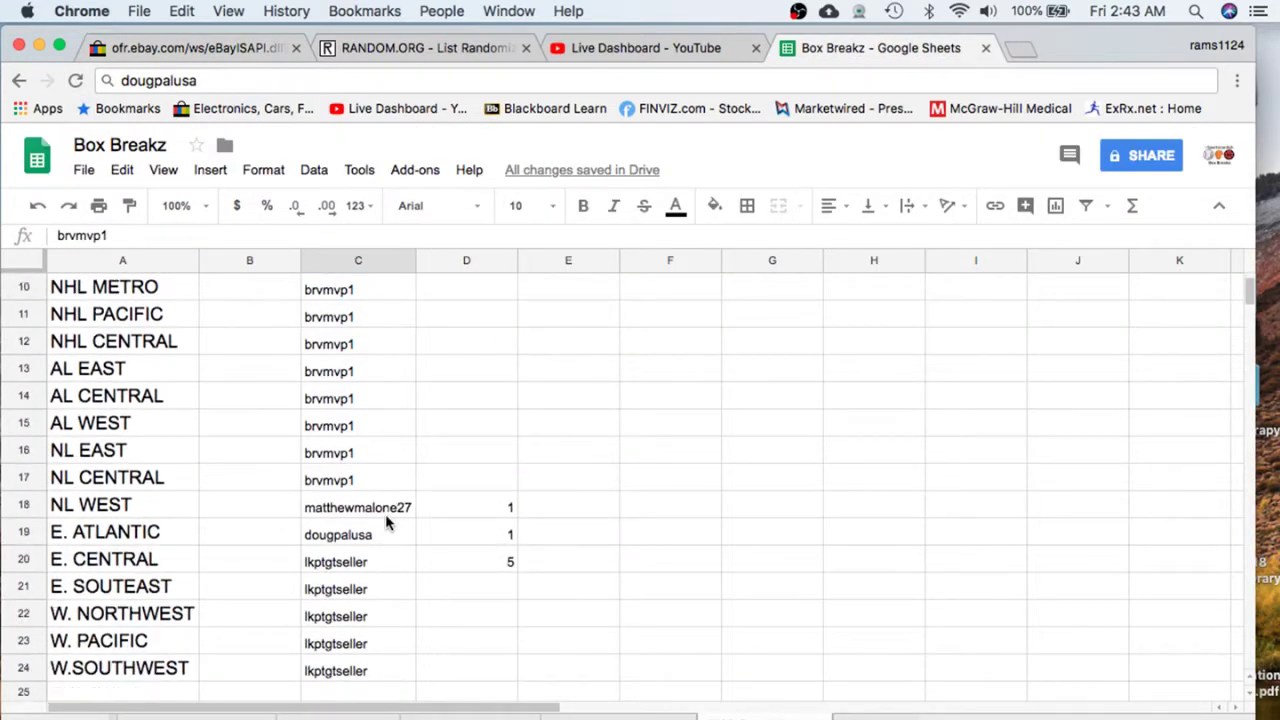
pyautogui.click(388, 512)
pyautogui.click(387, 533)
pyautogui.click(371, 560)
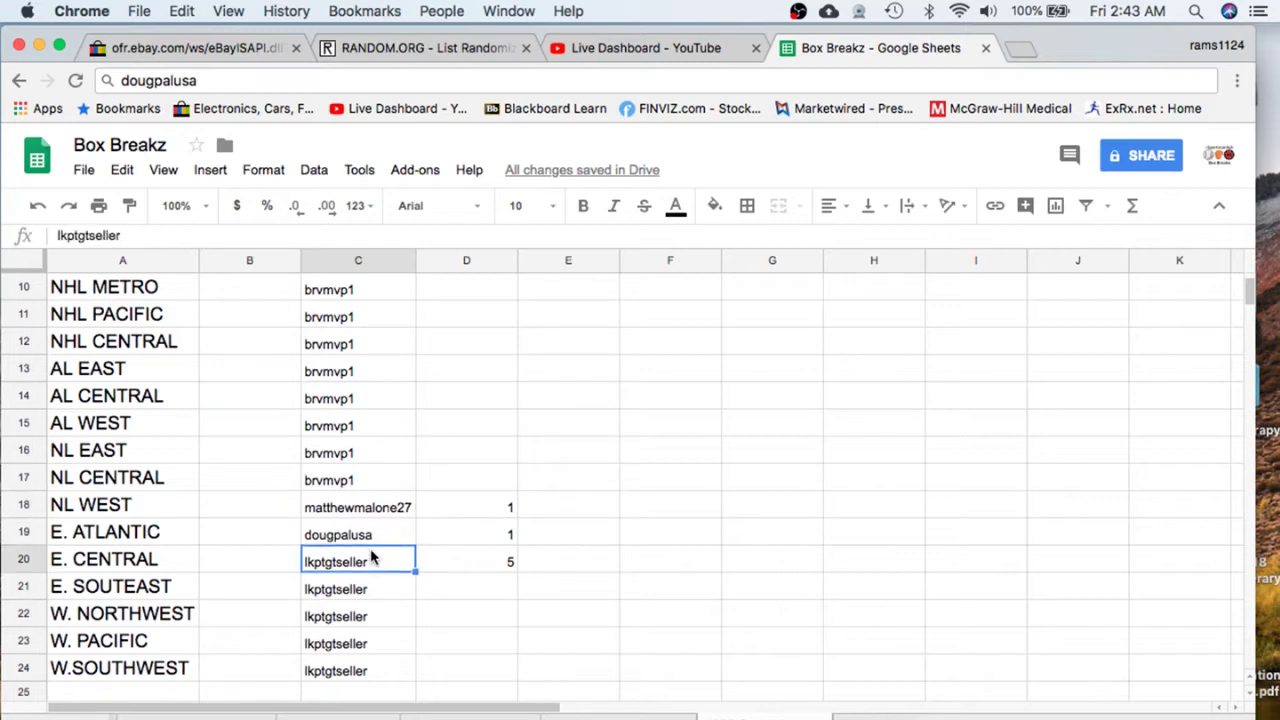
pyautogui.scroll(3, 371, 540)
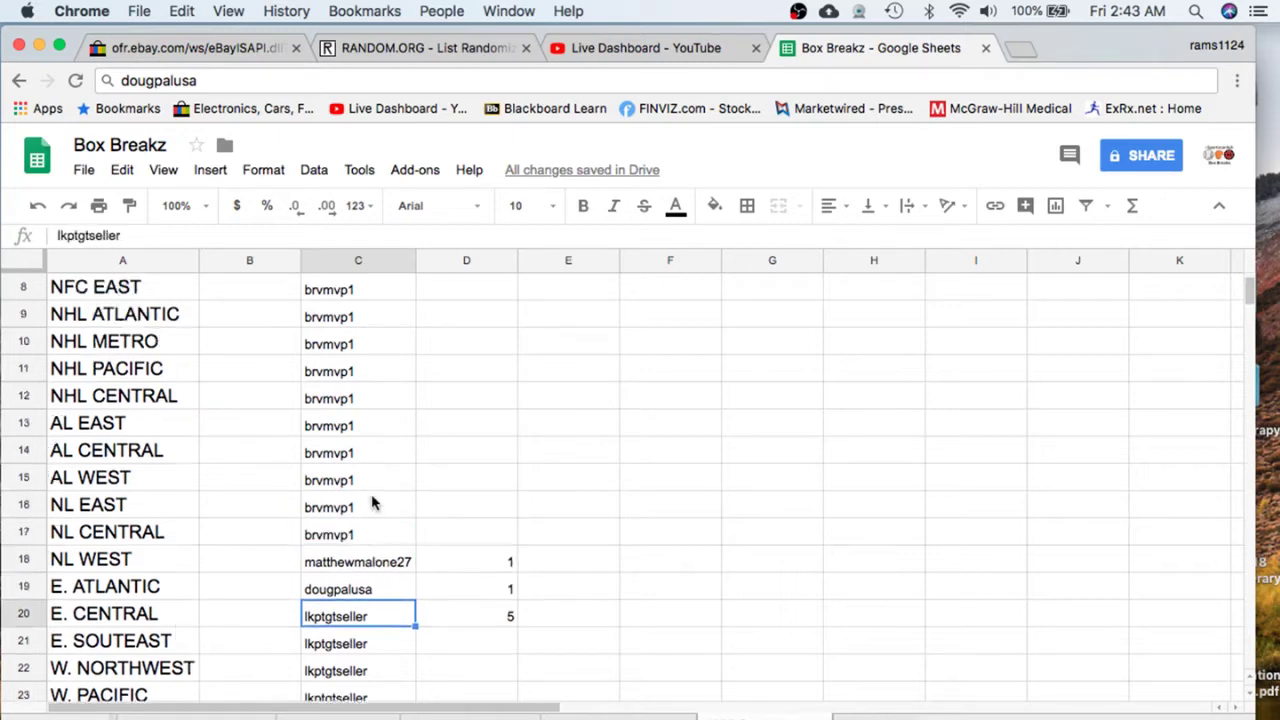
# Step: Copy all usernames from column C into a fresh RANDOM.ORG List Randomizer form and check the pasted entries
pyautogui.click(345, 264)
pyautogui.press('super+c')
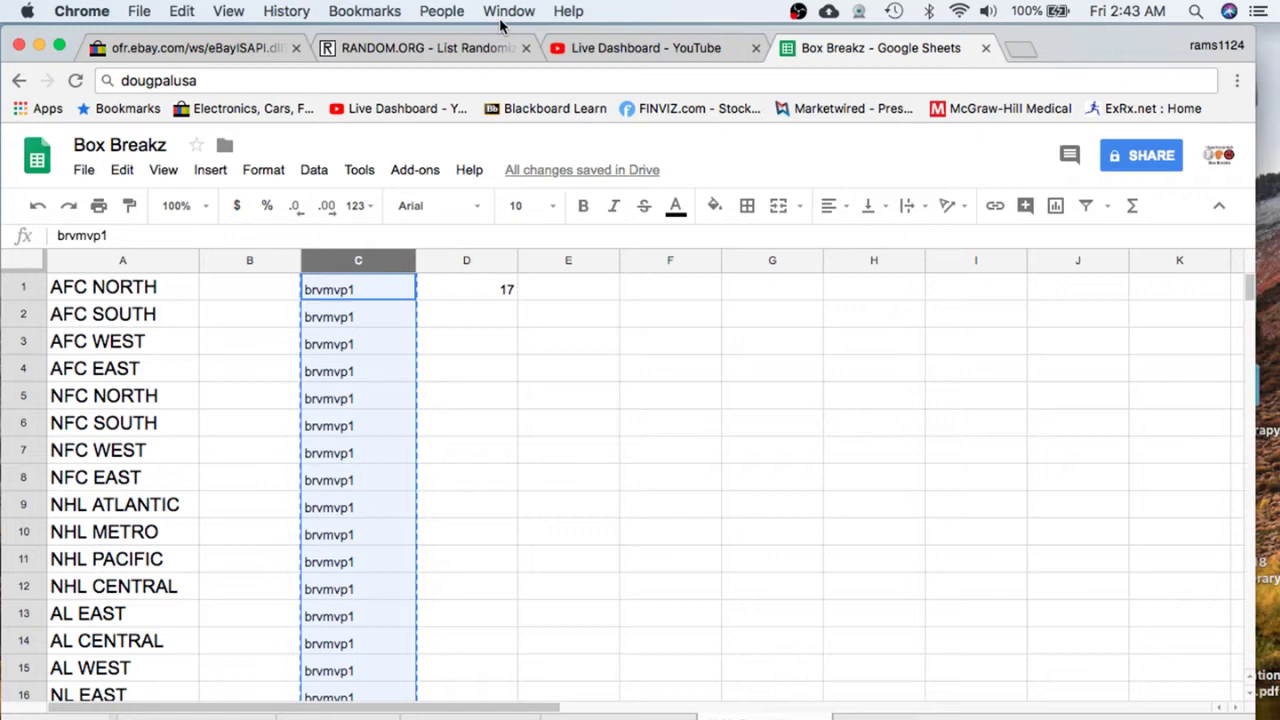
pyautogui.click(458, 47)
pyautogui.click(619, 80)
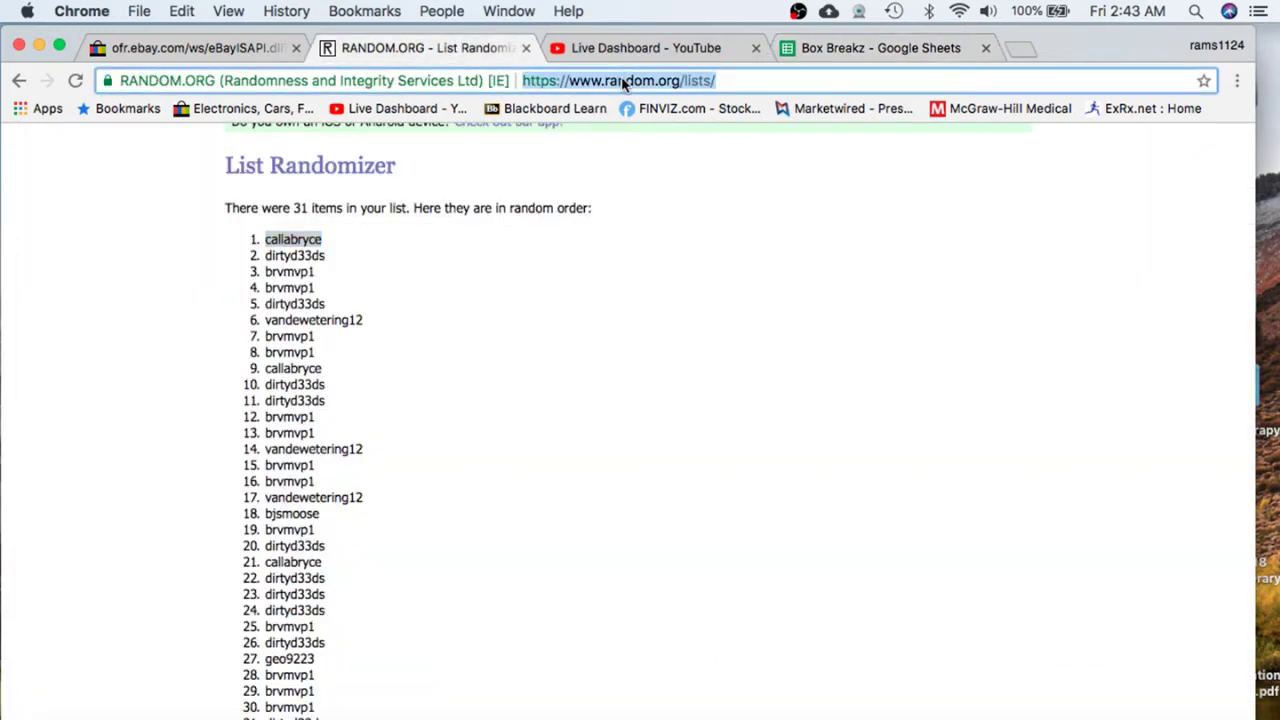
pyautogui.press('Return')
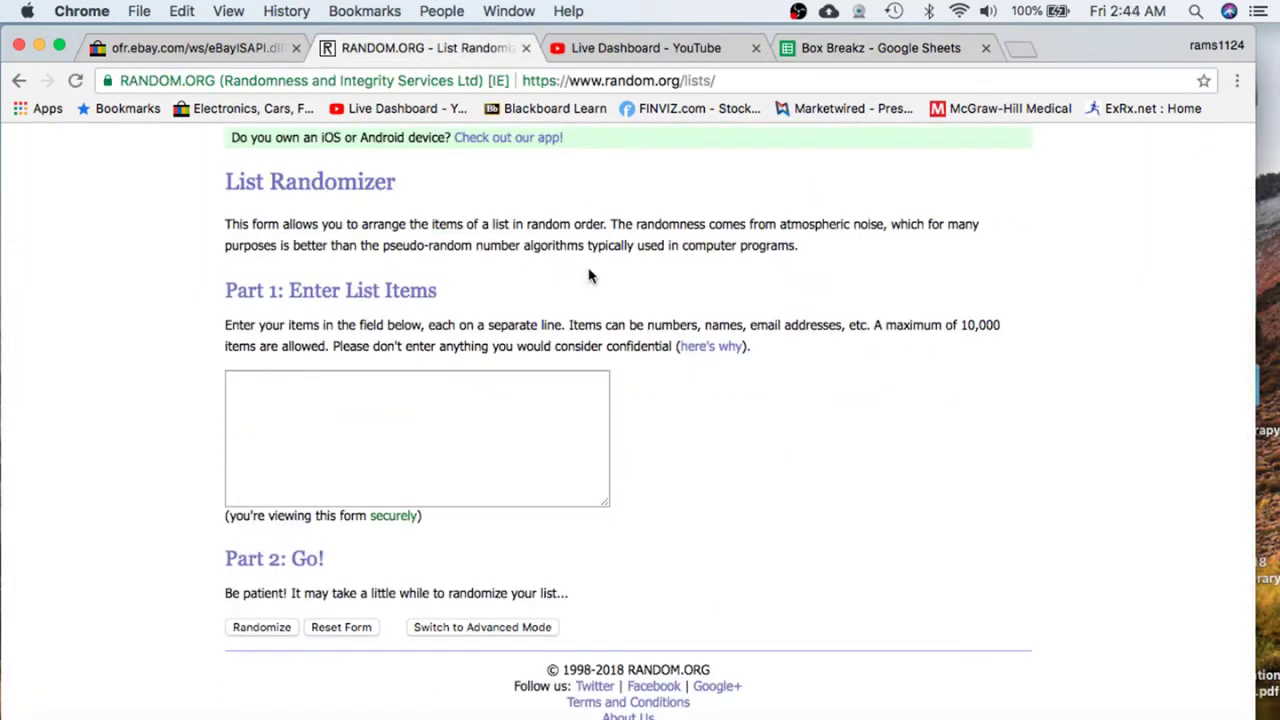
pyautogui.click(440, 463)
pyautogui.press('super+v')
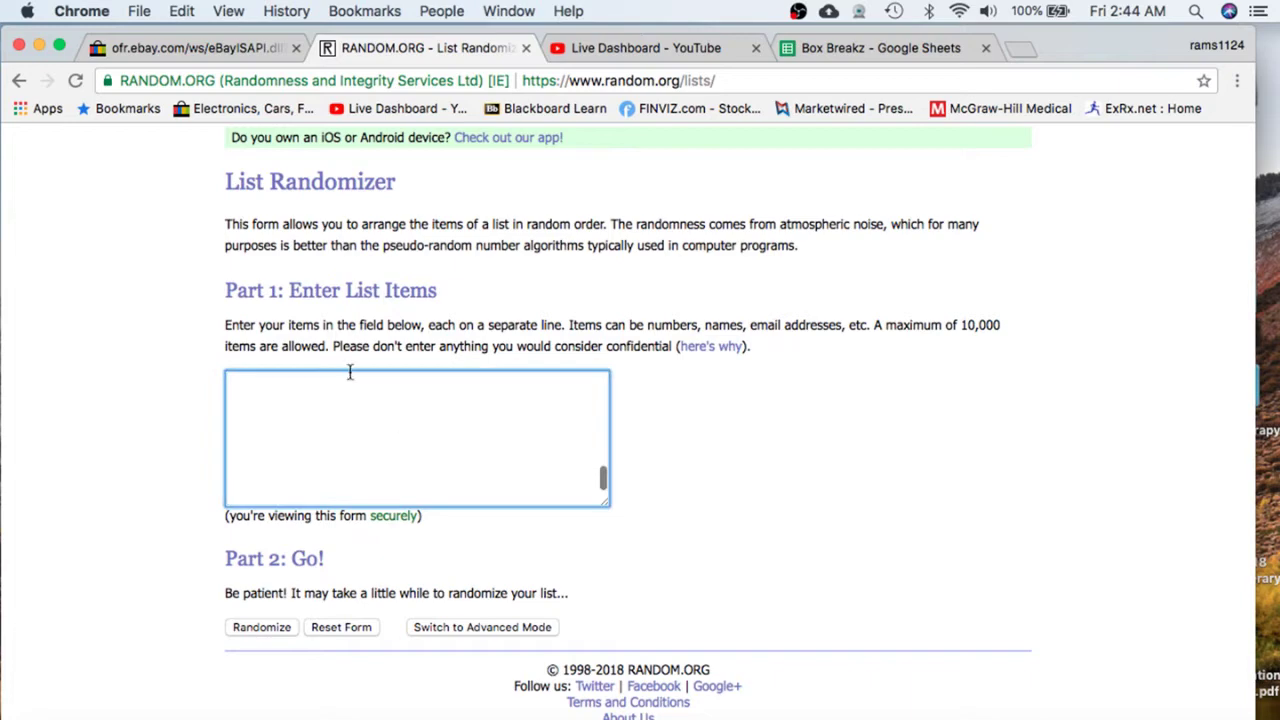
pyautogui.scroll(15, 350, 372)
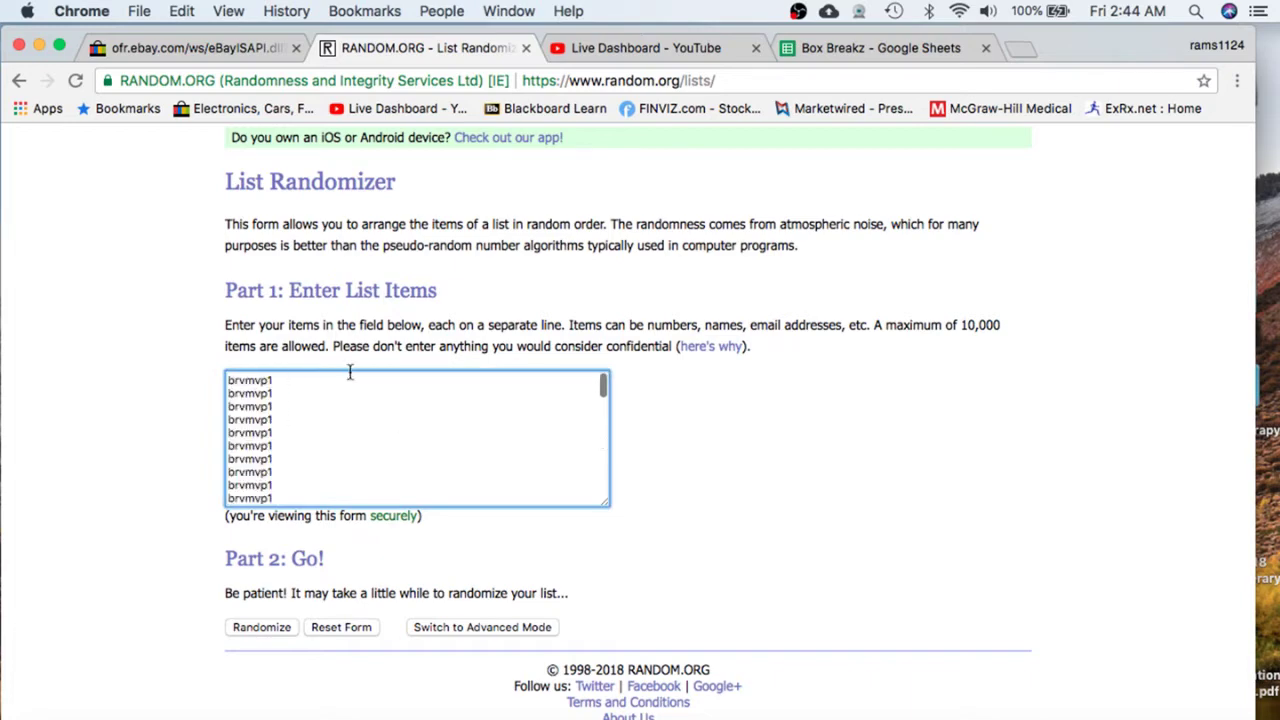
pyautogui.scroll(-5, 334, 409)
pyautogui.scroll(-5, 334, 409)
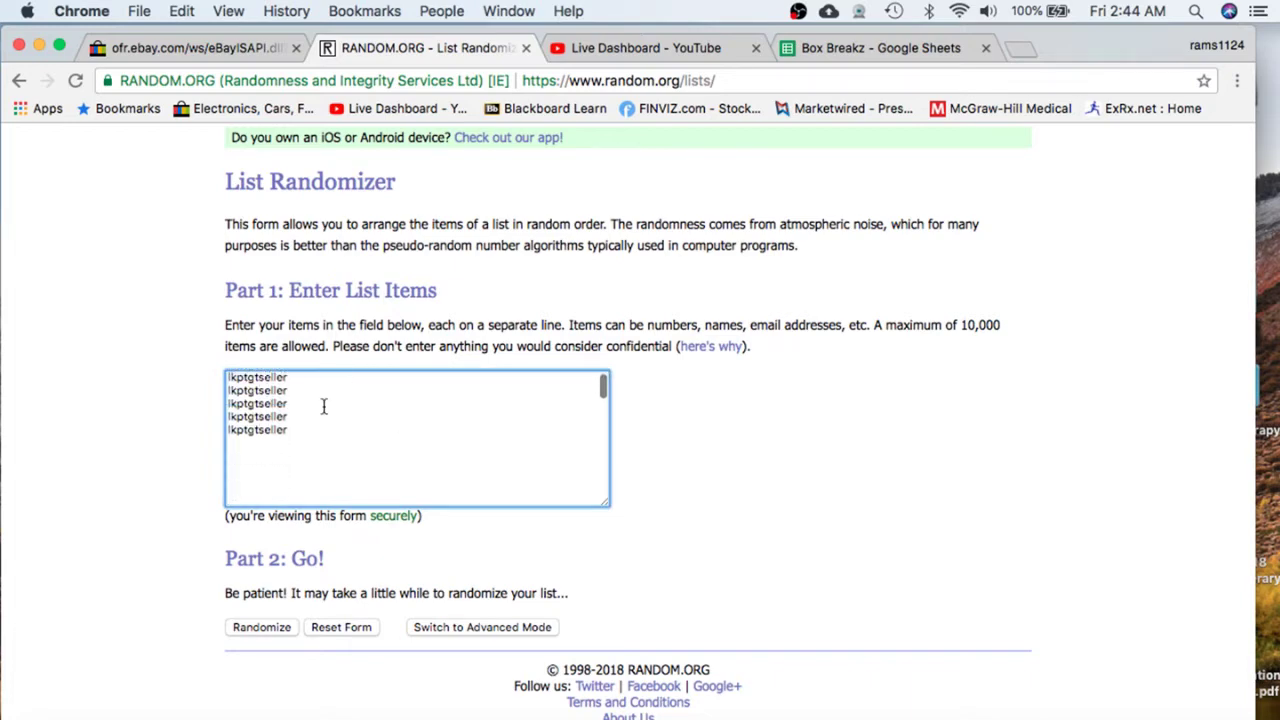
# Step: Randomize the username list five times in total
pyautogui.click(274, 632)
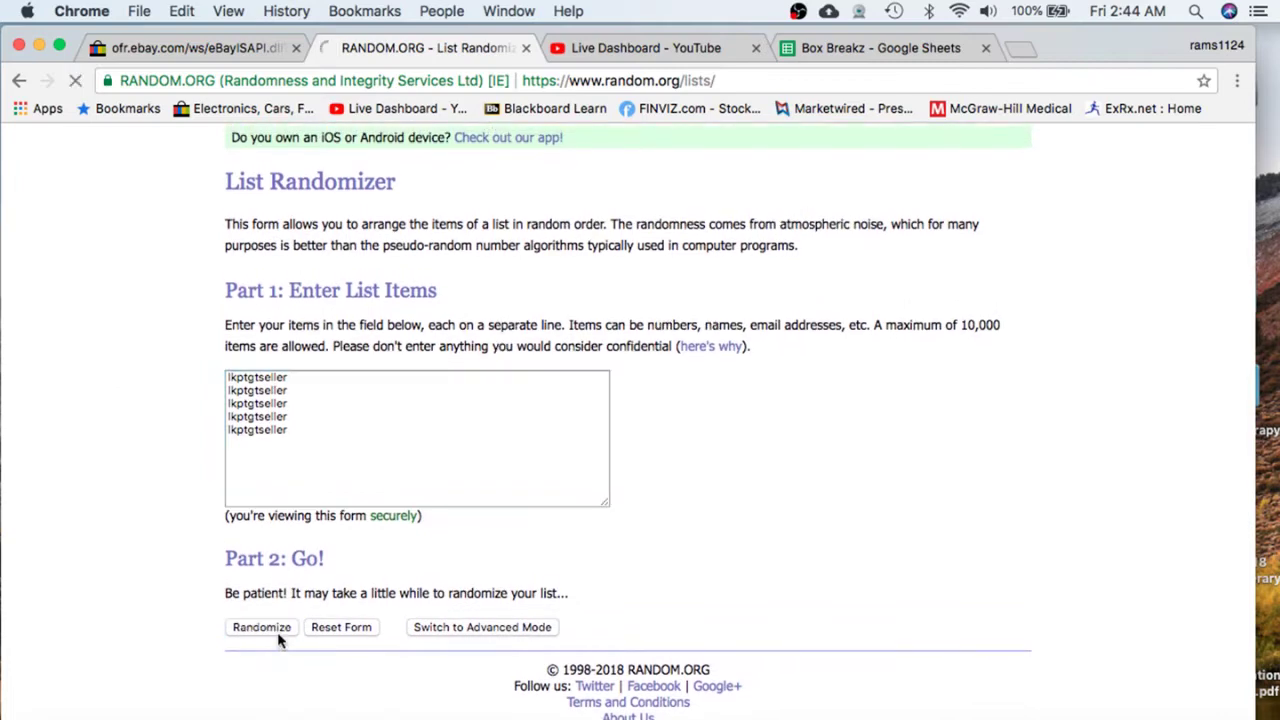
pyautogui.scroll(-8, 270, 640)
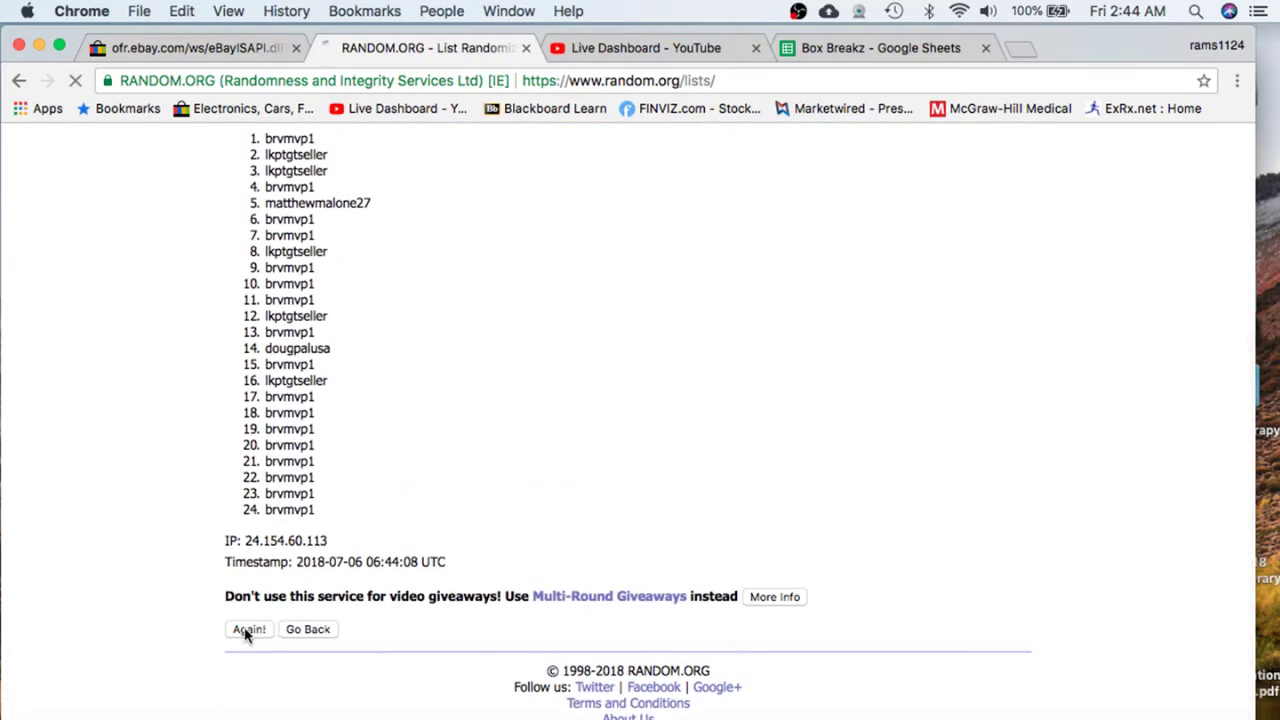
pyautogui.scroll(-2, 249, 629)
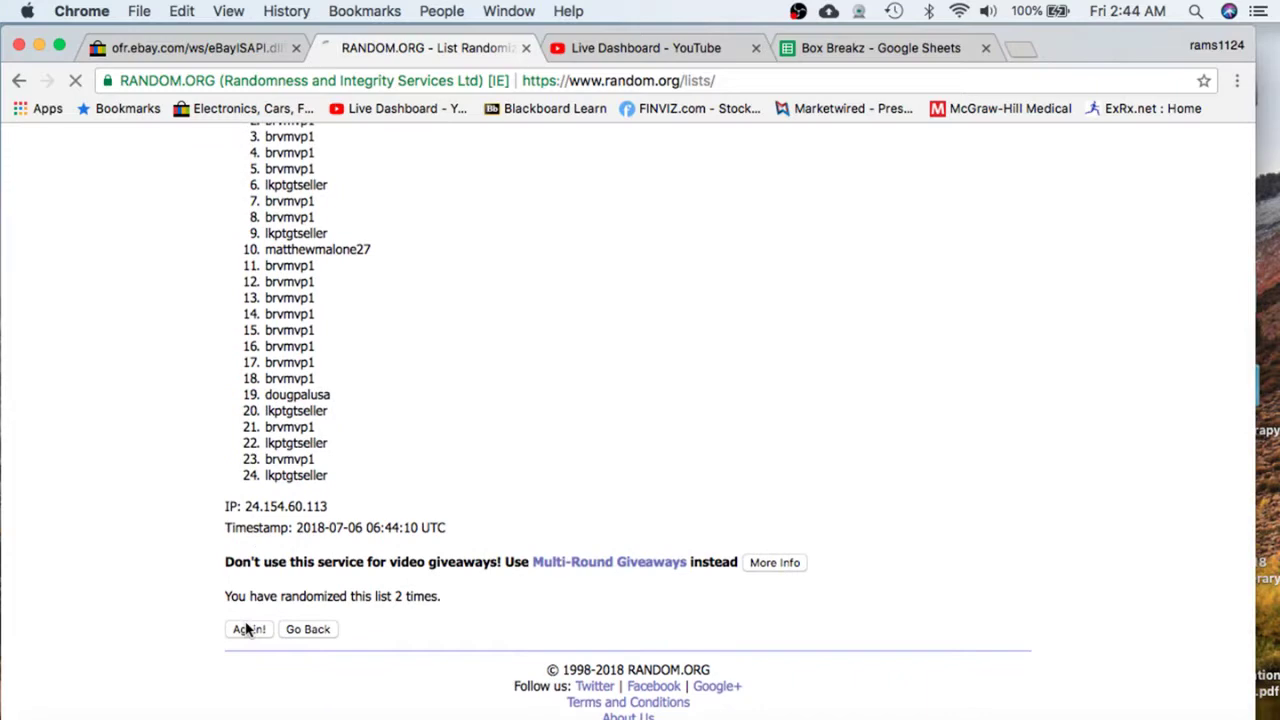
pyautogui.click(249, 627)
pyautogui.scroll(-5, 260, 560)
pyautogui.click(255, 630)
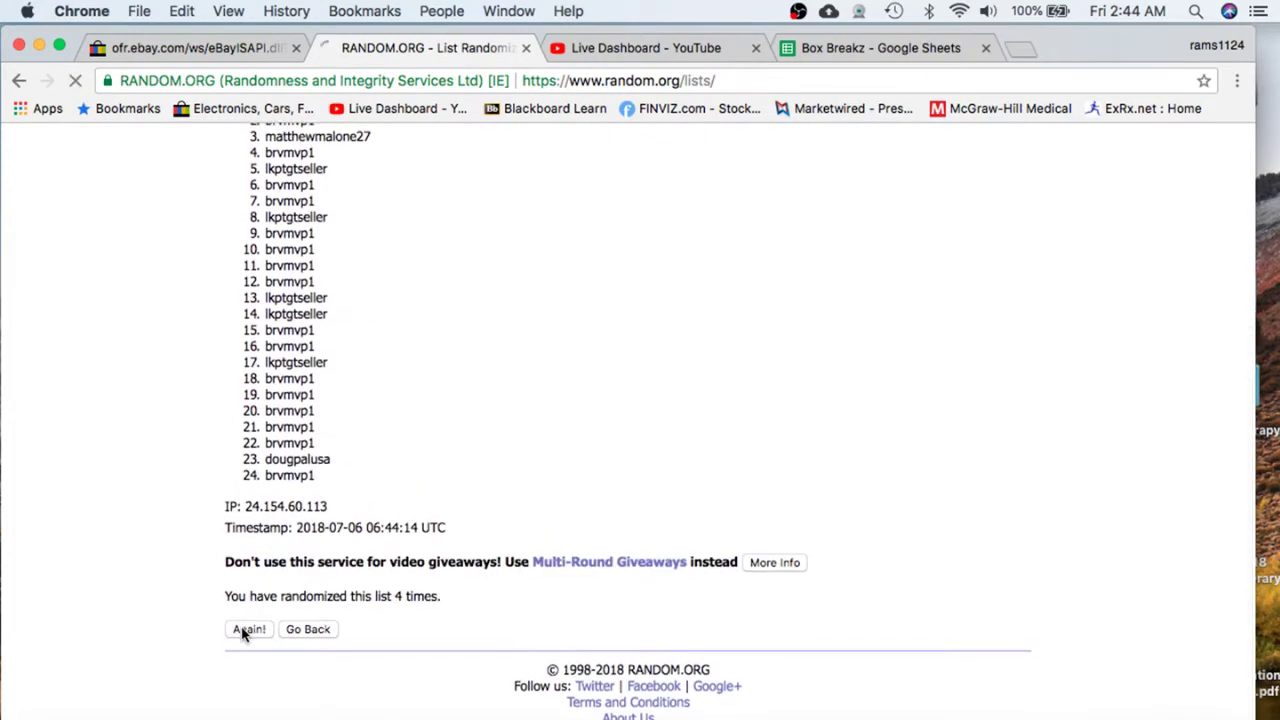
pyautogui.click(247, 628)
pyautogui.scroll(-2, 287, 340)
# Step: Copy the 24 randomized usernames into column B of the Box Breakz spreadsheet, beside the division names
pyautogui.moveTo(265, 292); pyautogui.dragTo(326, 664)
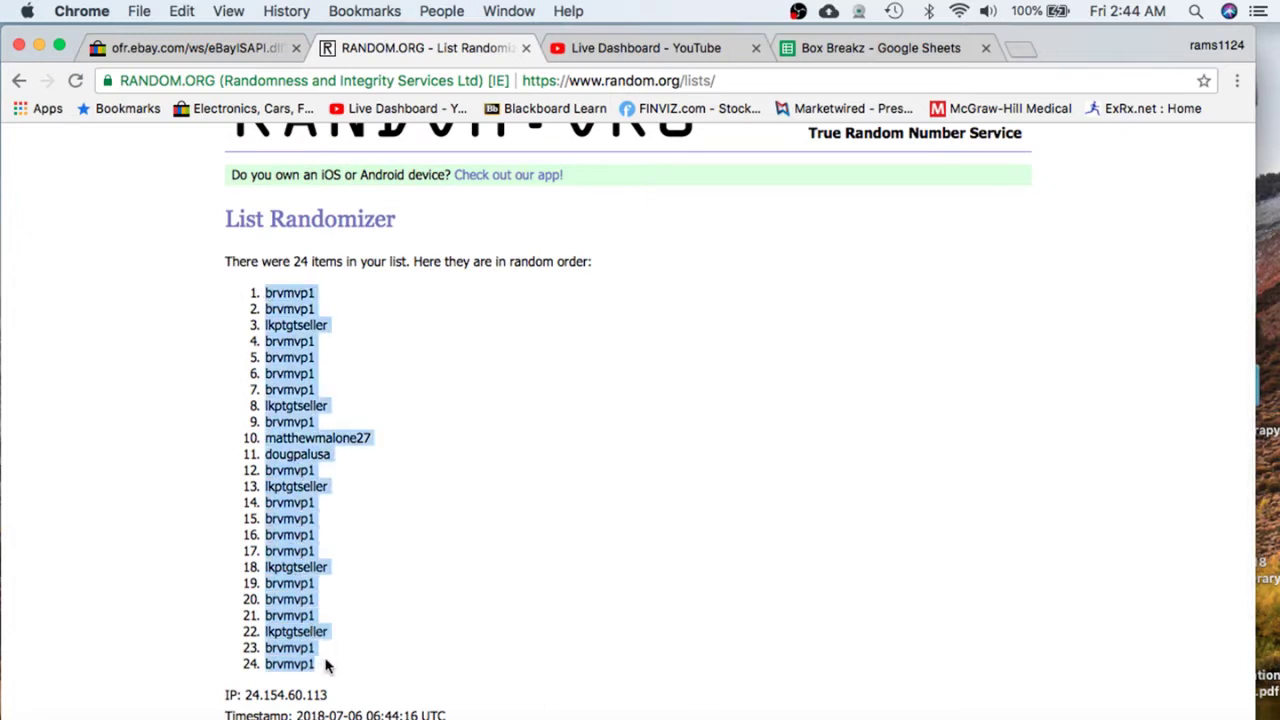
pyautogui.click(830, 47)
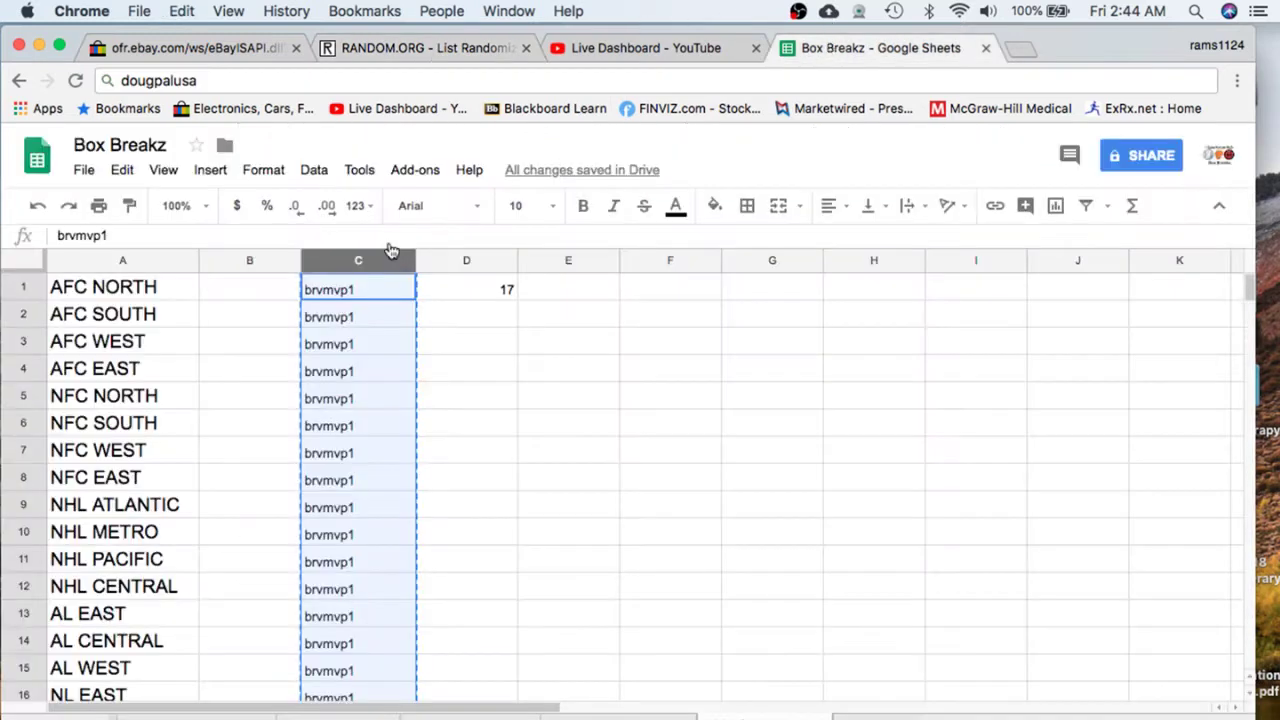
pyautogui.click(249, 260)
pyautogui.press('super+v')
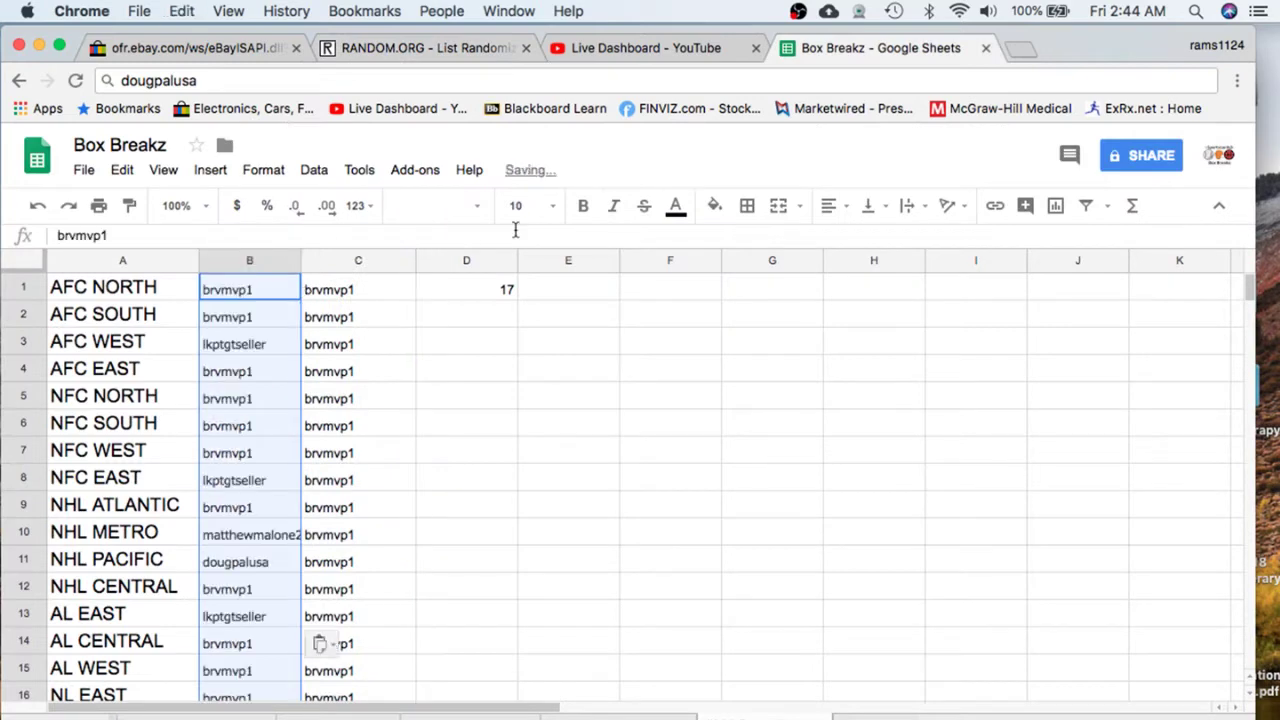
# Step: Set column B's font size to 18 and fit the column width to the usernames
pyautogui.click(553, 206)
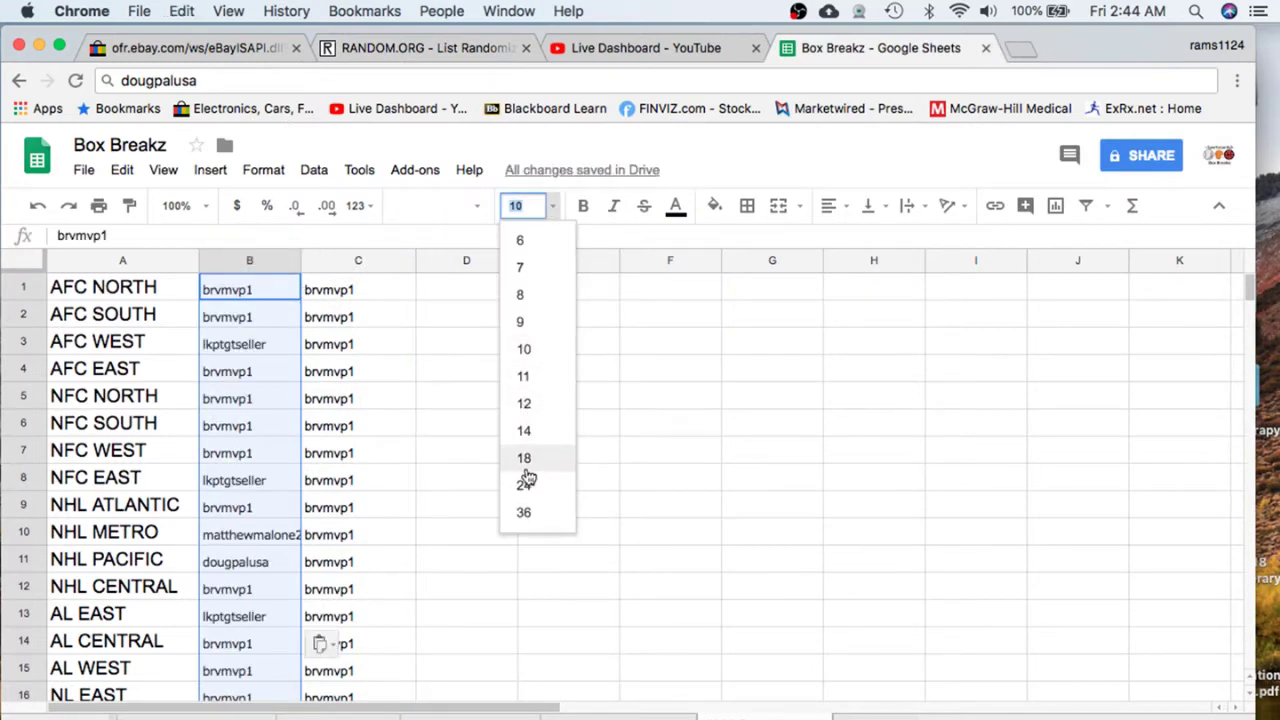
pyautogui.click(524, 466)
pyautogui.doubleClick(300, 260)
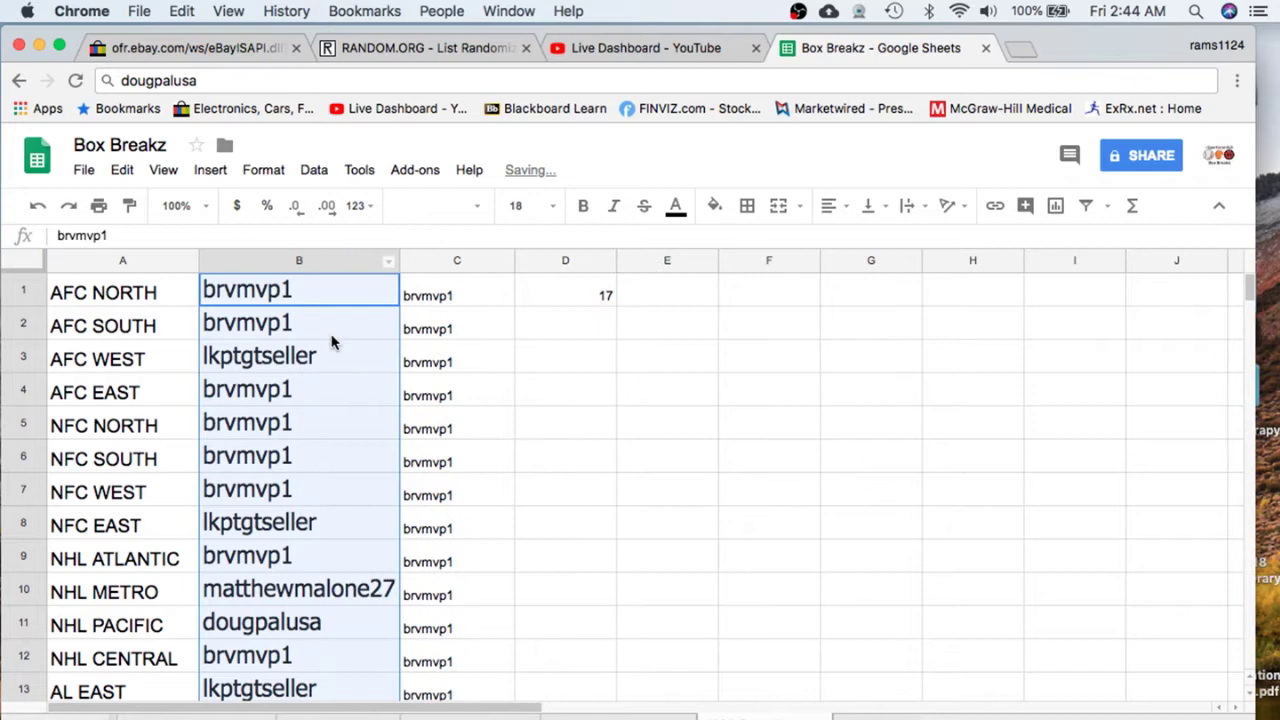
# Step: Go through the column B usernames assigned to the AFC and NFC divisions in rows 1 to 8
pyautogui.click(341, 323)
pyautogui.scroll(-5, 341, 323)
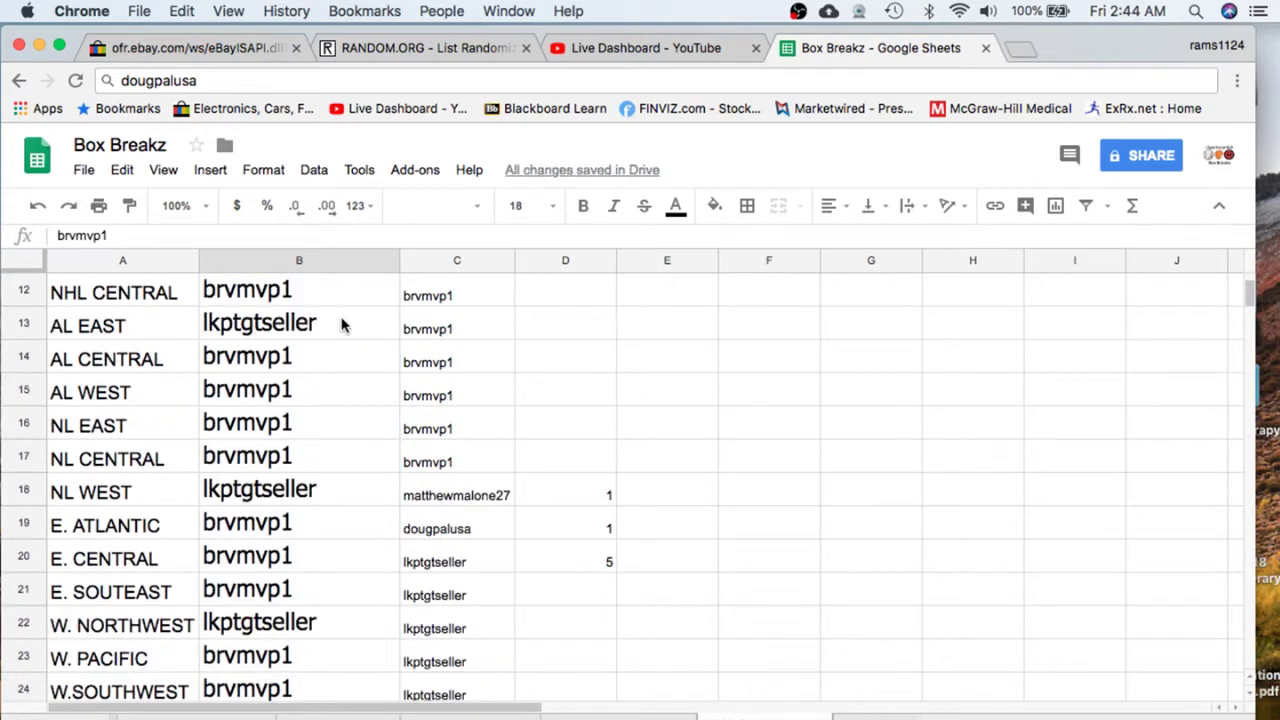
pyautogui.scroll(5, 341, 323)
pyautogui.click(318, 291)
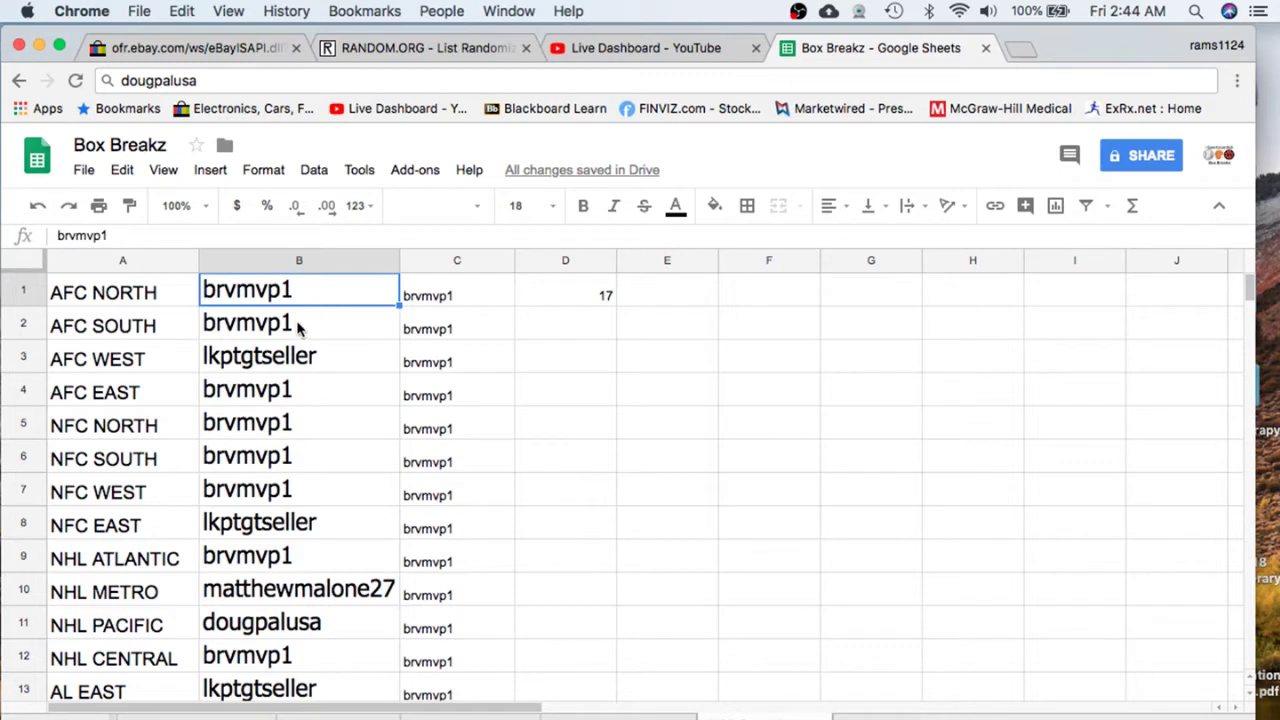
pyautogui.click(298, 328)
pyautogui.click(292, 363)
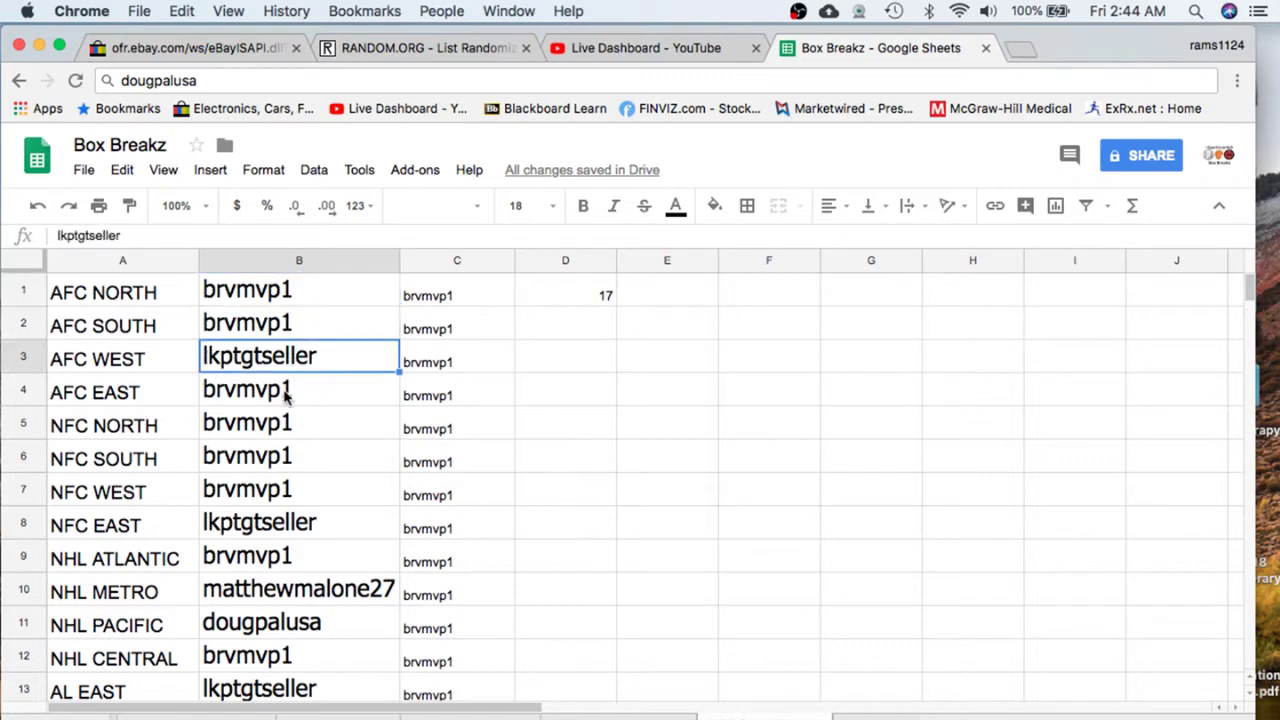
pyautogui.click(285, 396)
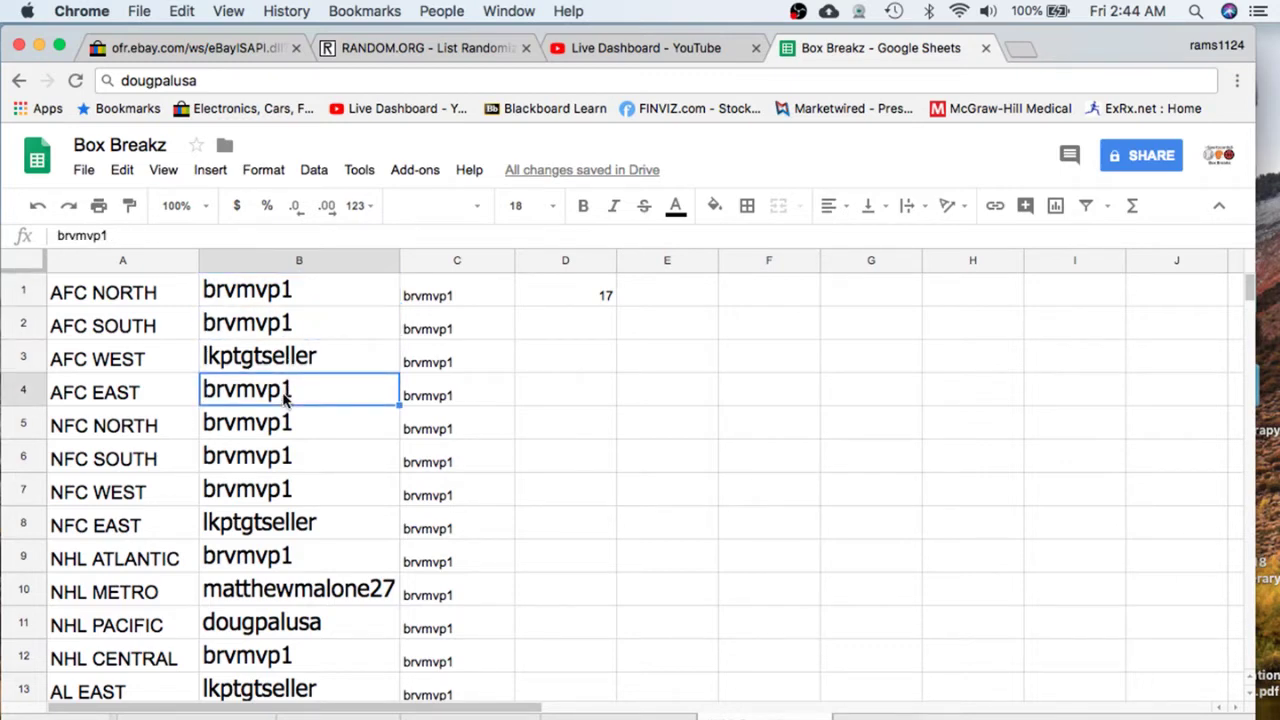
pyautogui.click(281, 424)
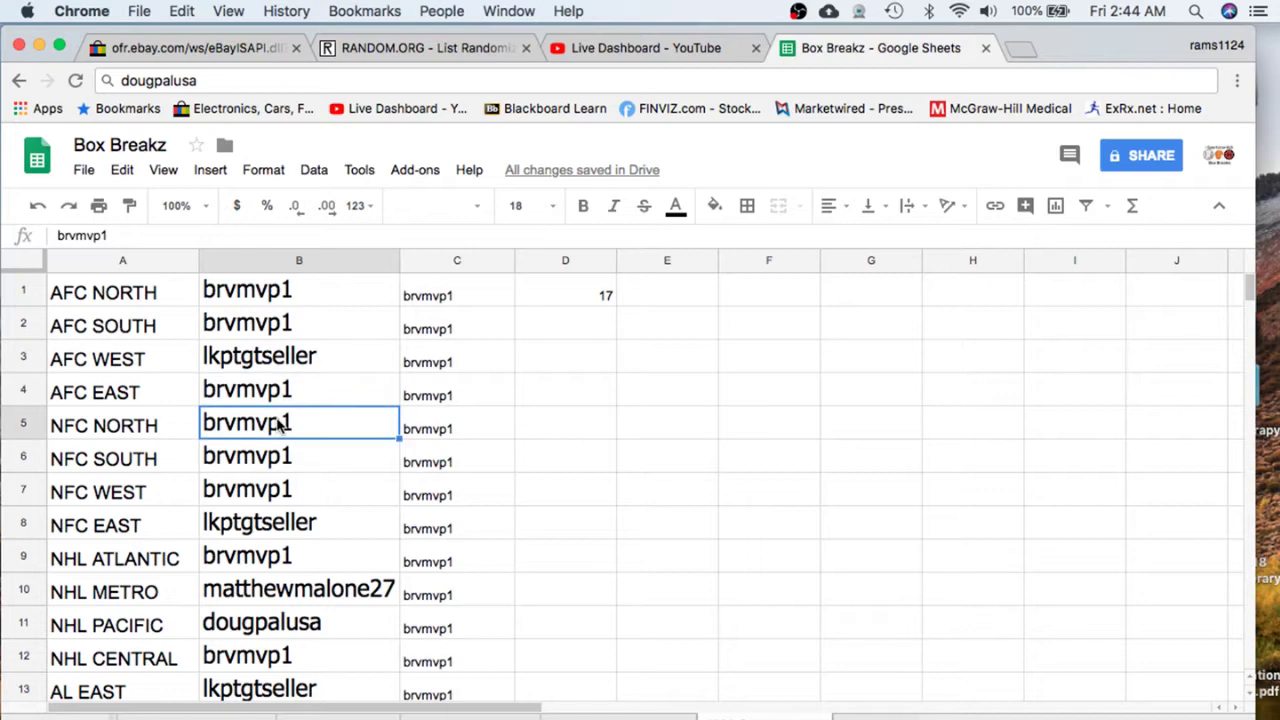
pyautogui.click(286, 456)
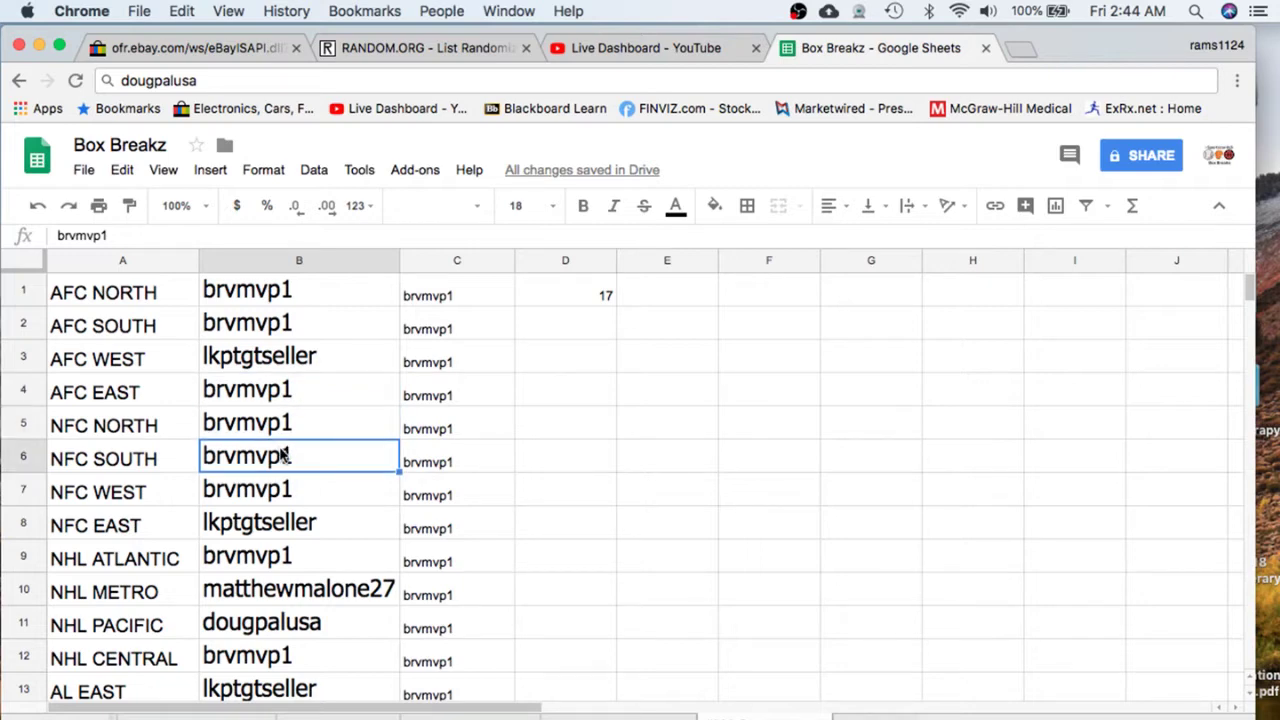
pyautogui.click(280, 490)
pyautogui.scroll(-3, 278, 490)
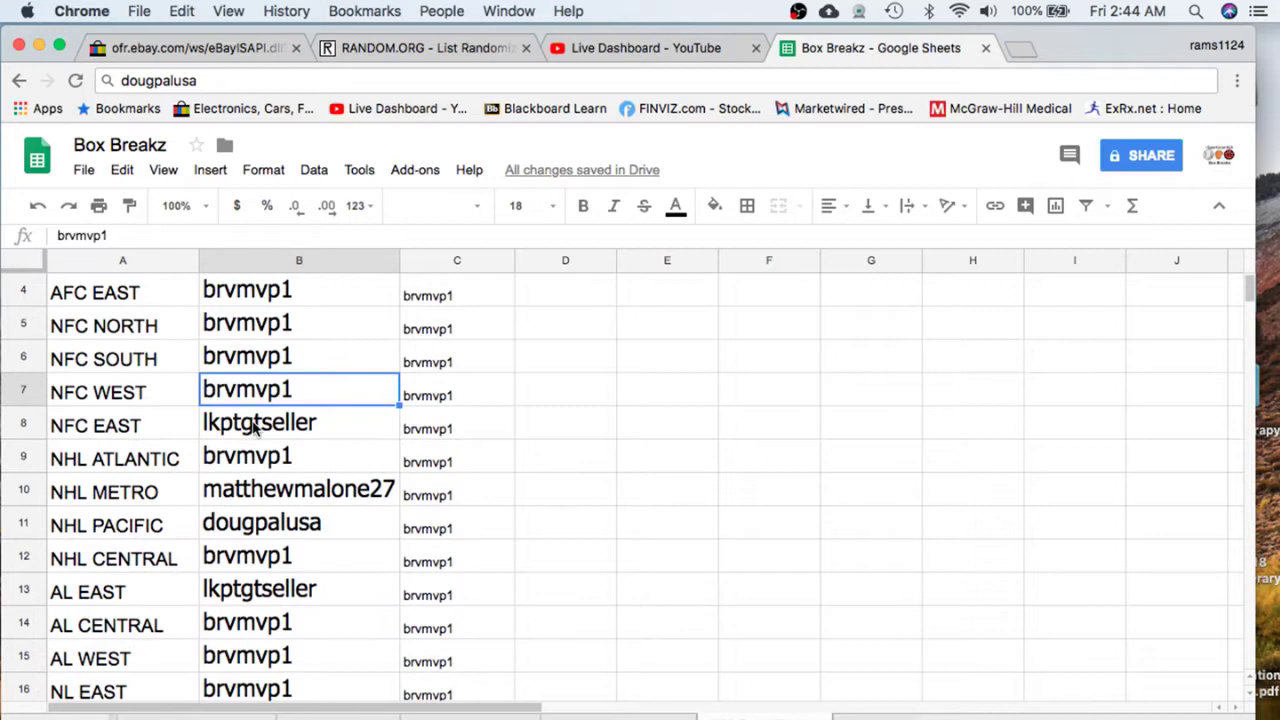
pyautogui.click(255, 426)
# Step: Go through the column B usernames assigned to the four NHL divisions in rows 9 to 12
pyautogui.click(265, 461)
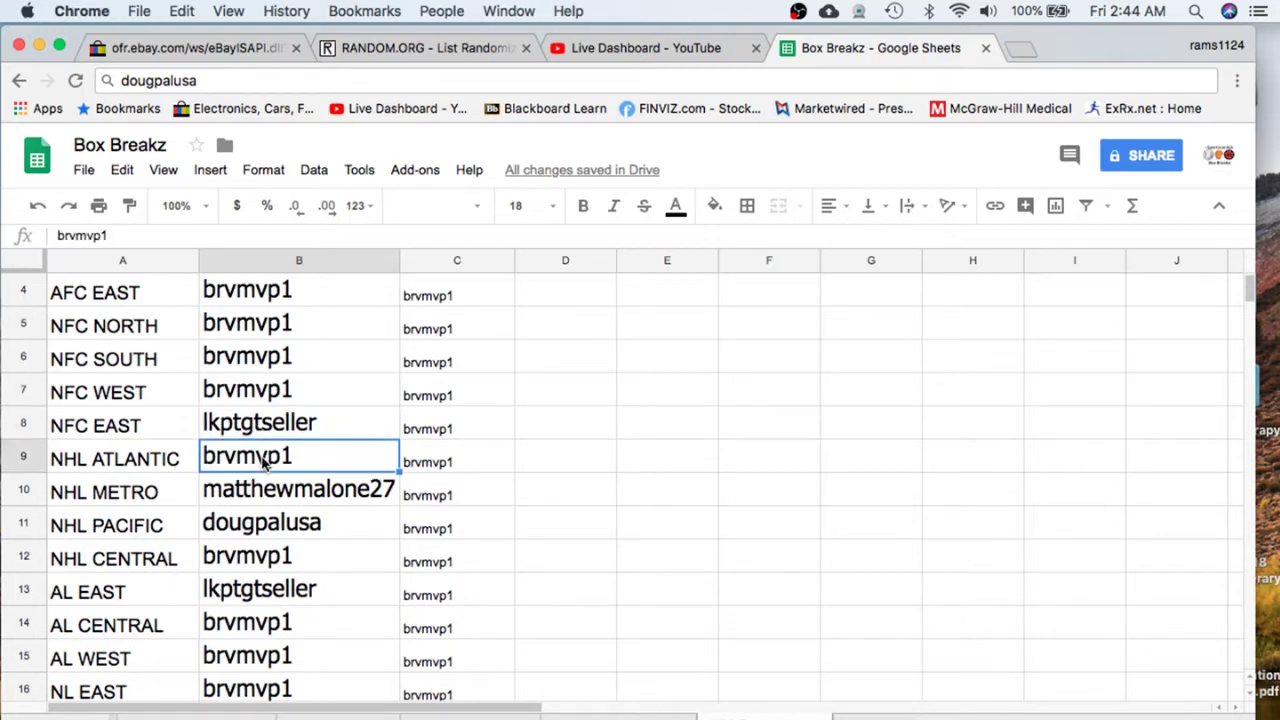
pyautogui.scroll(-2, 278, 520)
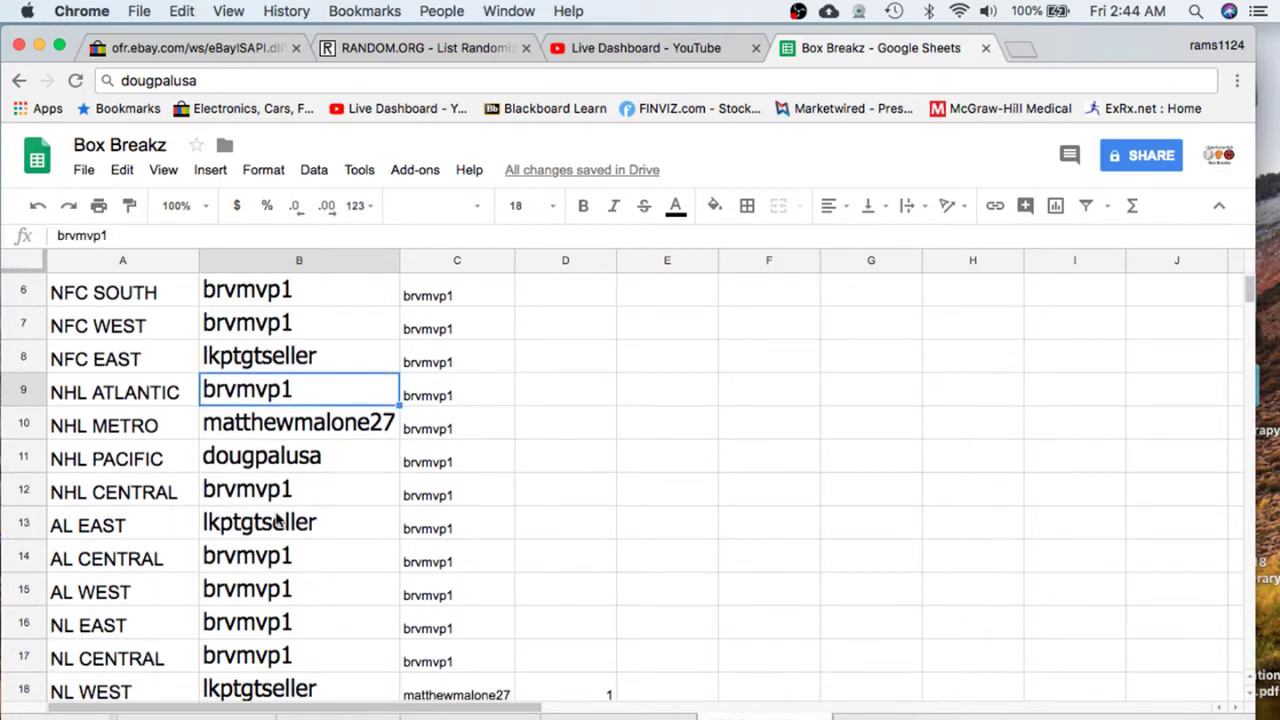
pyautogui.click(268, 433)
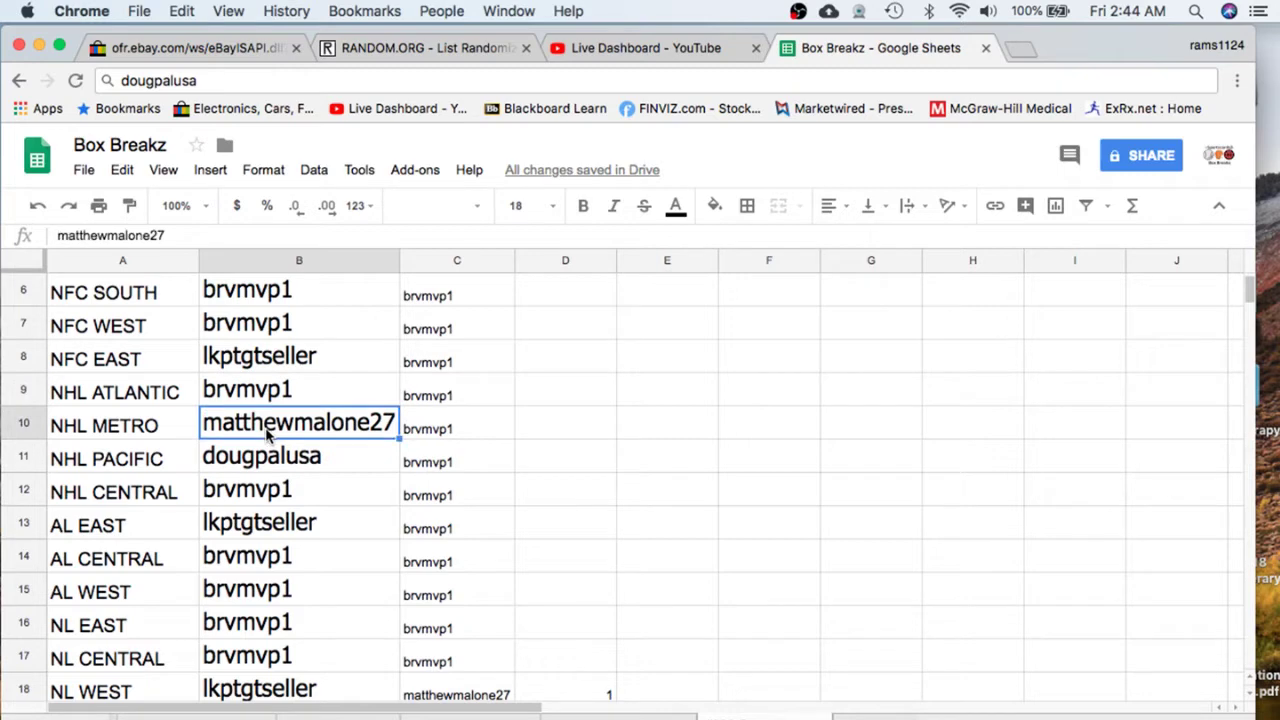
pyautogui.click(270, 466)
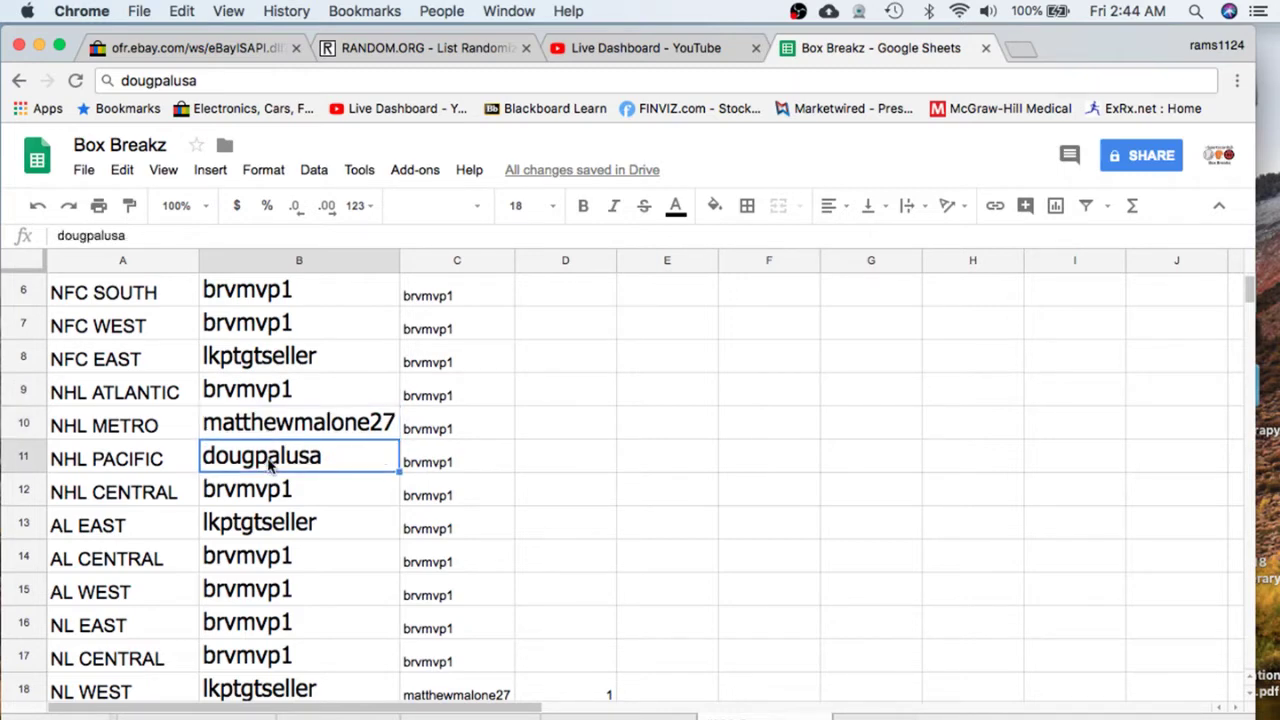
pyautogui.click(267, 496)
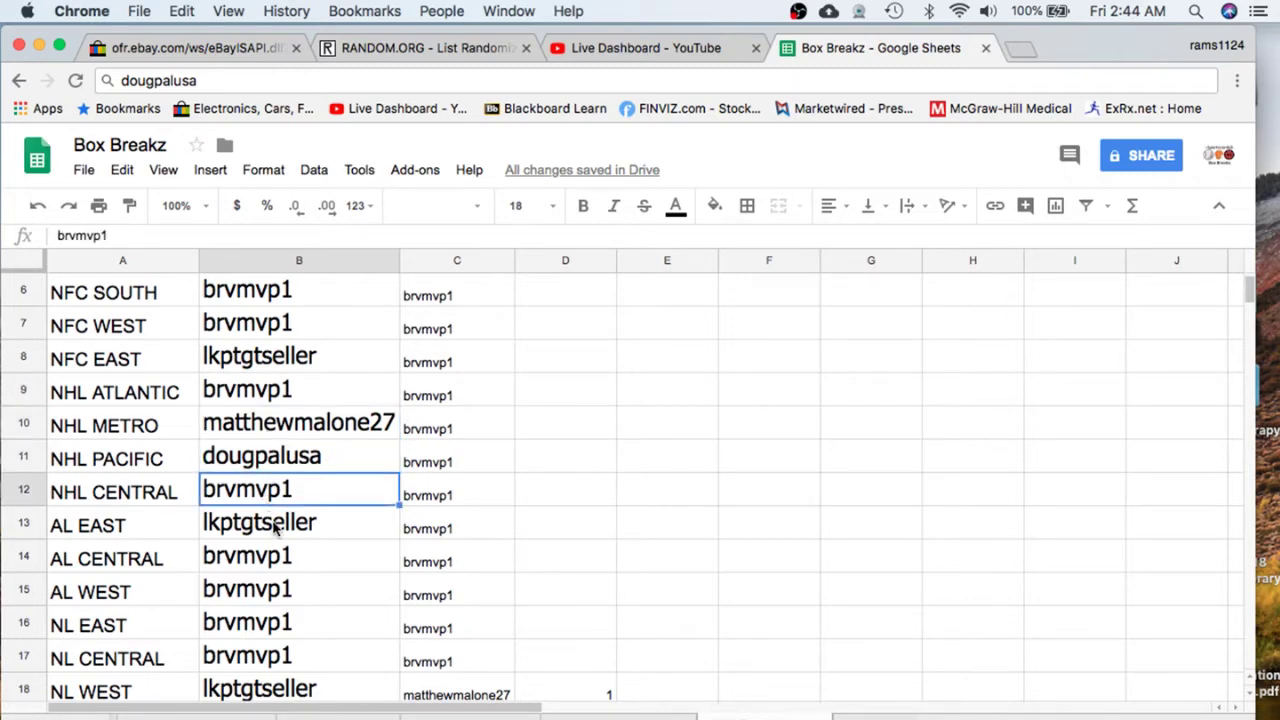
# Step: Go through the column B usernames assigned to the AL and NL divisions in rows 13 to 18
pyautogui.click(277, 524)
pyautogui.scroll(-2, 277, 520)
pyautogui.click(287, 497)
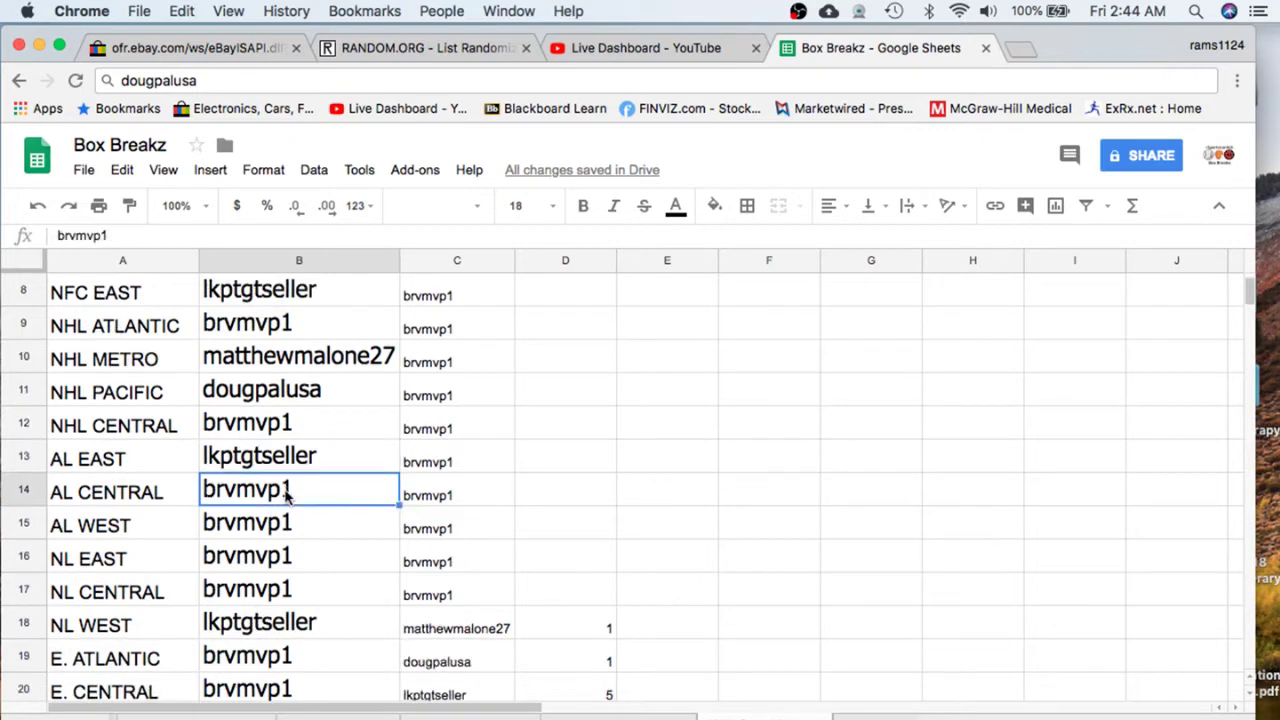
pyautogui.scroll(-1, 285, 485)
pyautogui.click(274, 490)
pyautogui.click(266, 536)
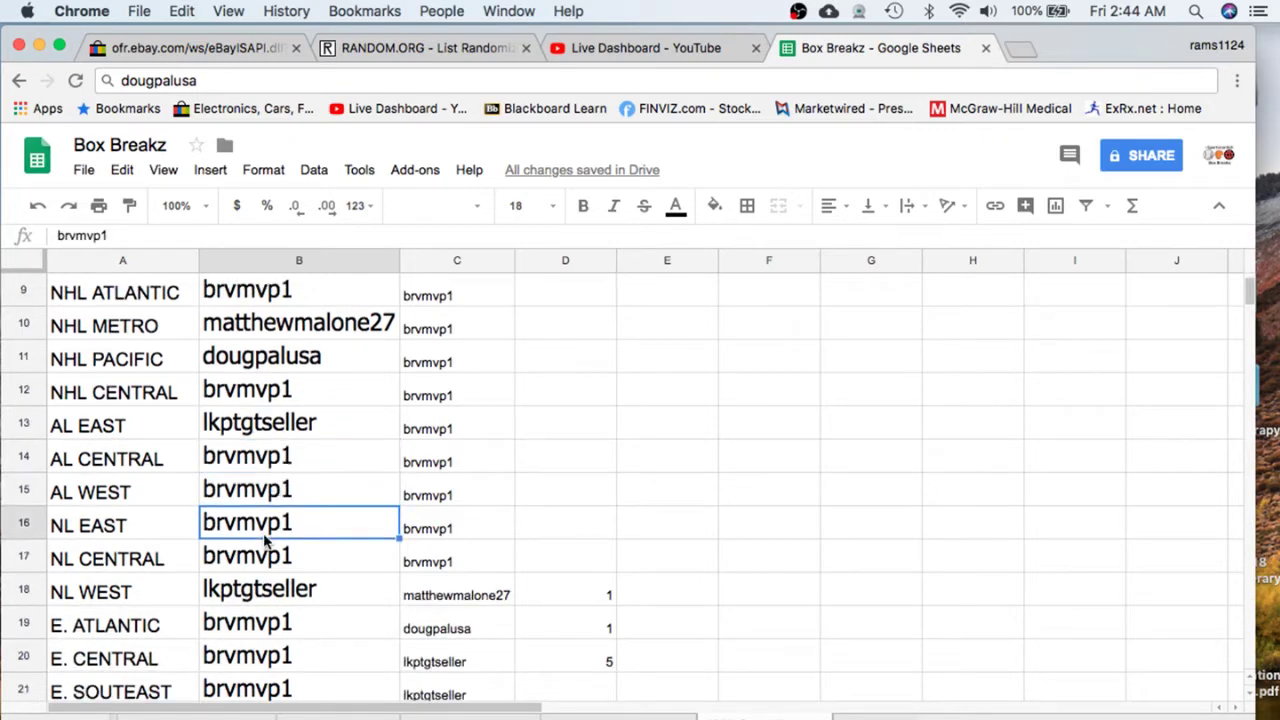
pyautogui.click(262, 562)
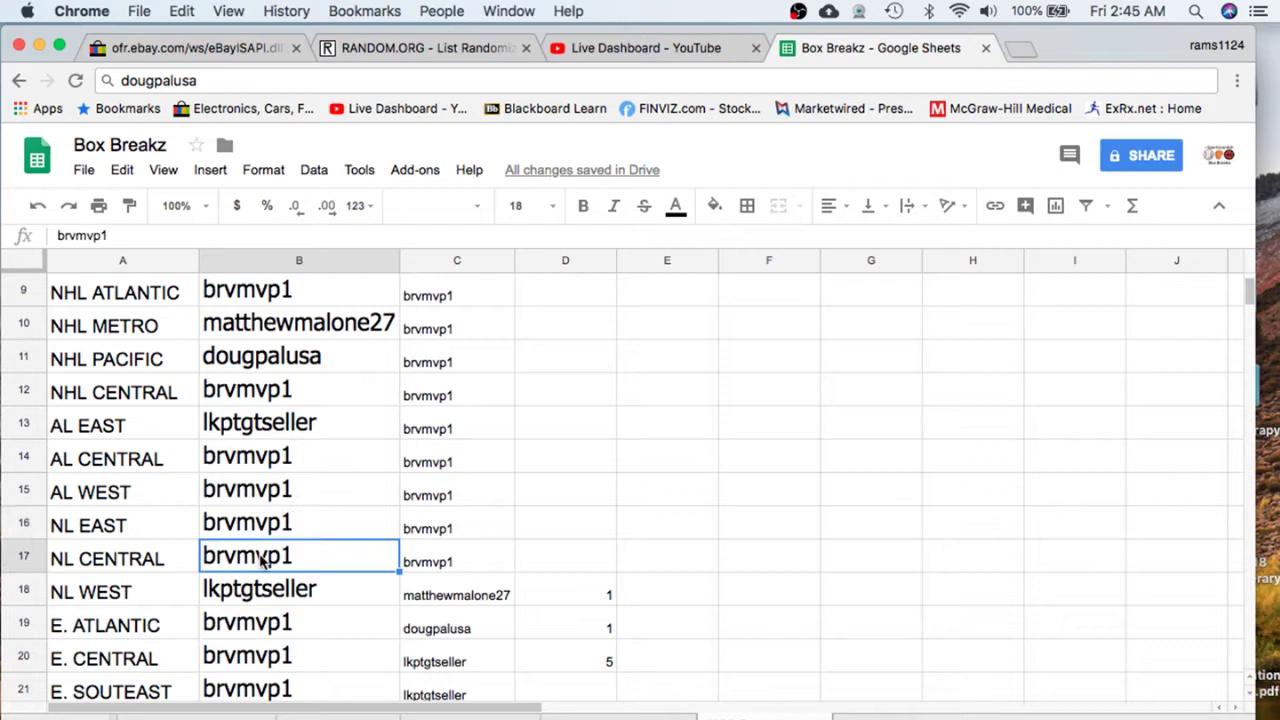
pyautogui.click(156, 494)
pyautogui.click(150, 530)
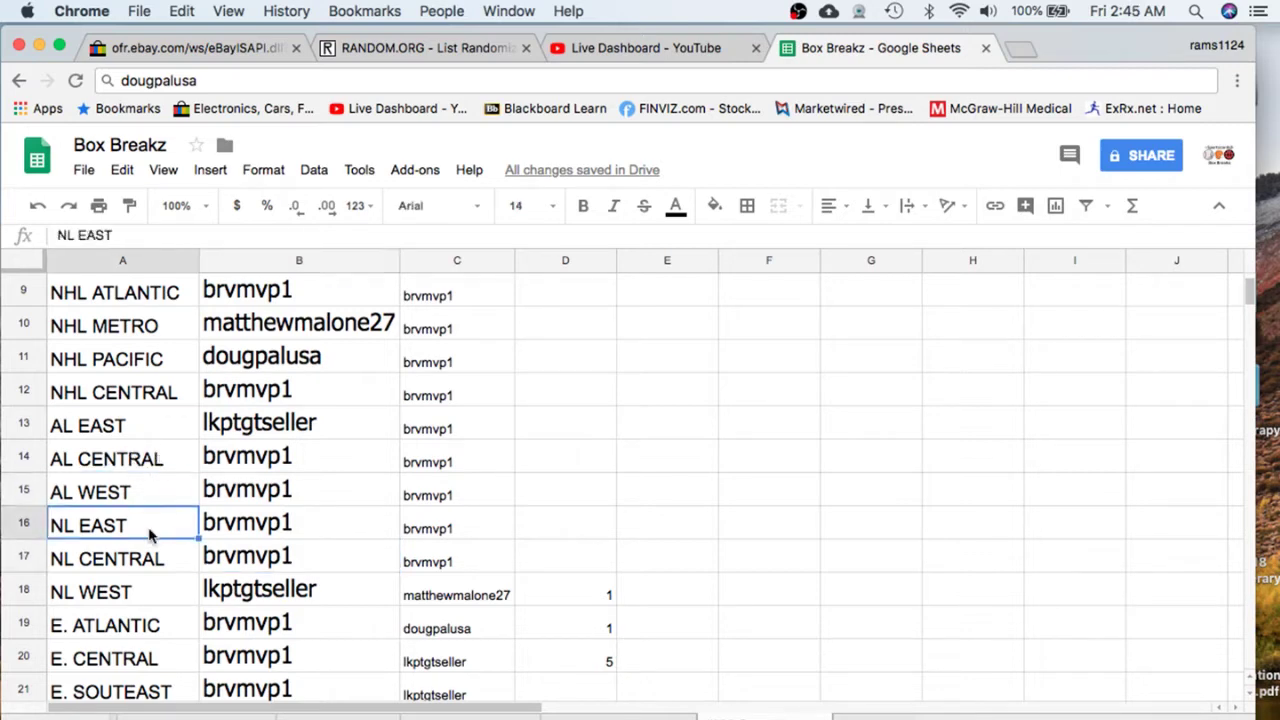
pyautogui.click(243, 563)
pyautogui.scroll(-1, 243, 563)
pyautogui.scroll(-1, 243, 563)
pyautogui.click(250, 525)
pyautogui.scroll(-2, 250, 525)
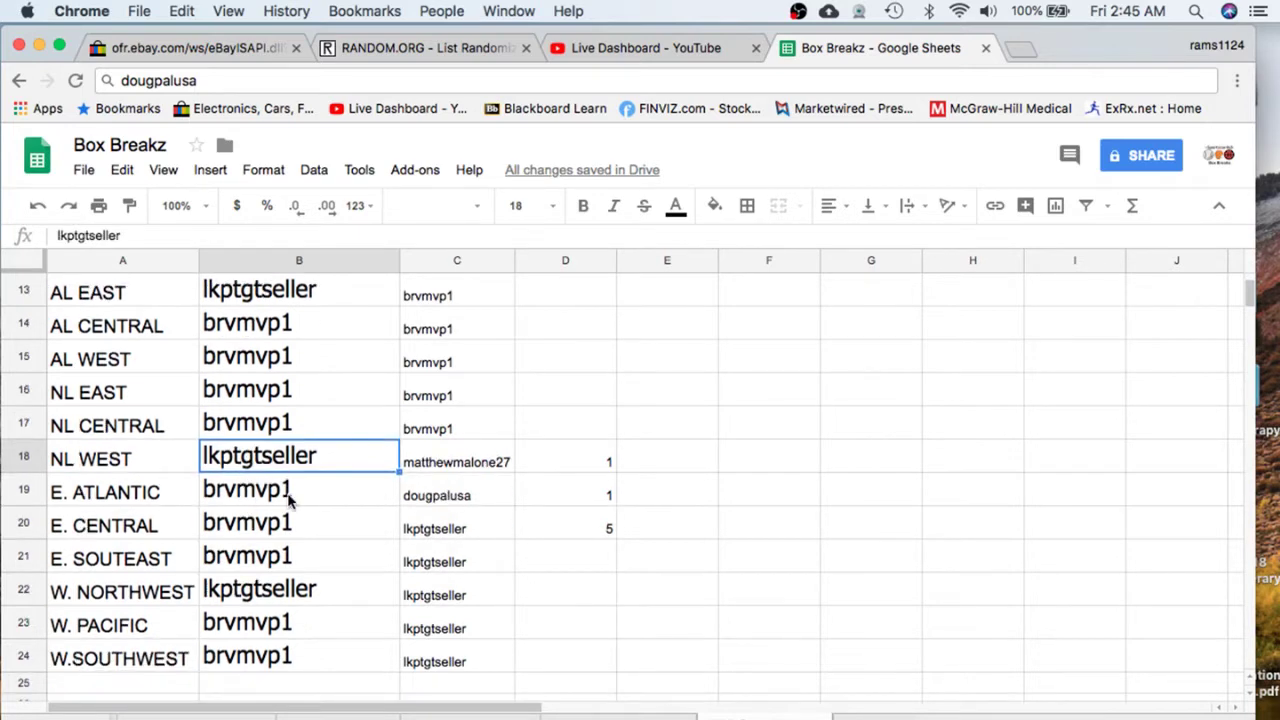
# Step: Go through the usernames assigned to the E. and W. divisions in rows 19 to 24, and return to the sheet's first row
pyautogui.click(289, 502)
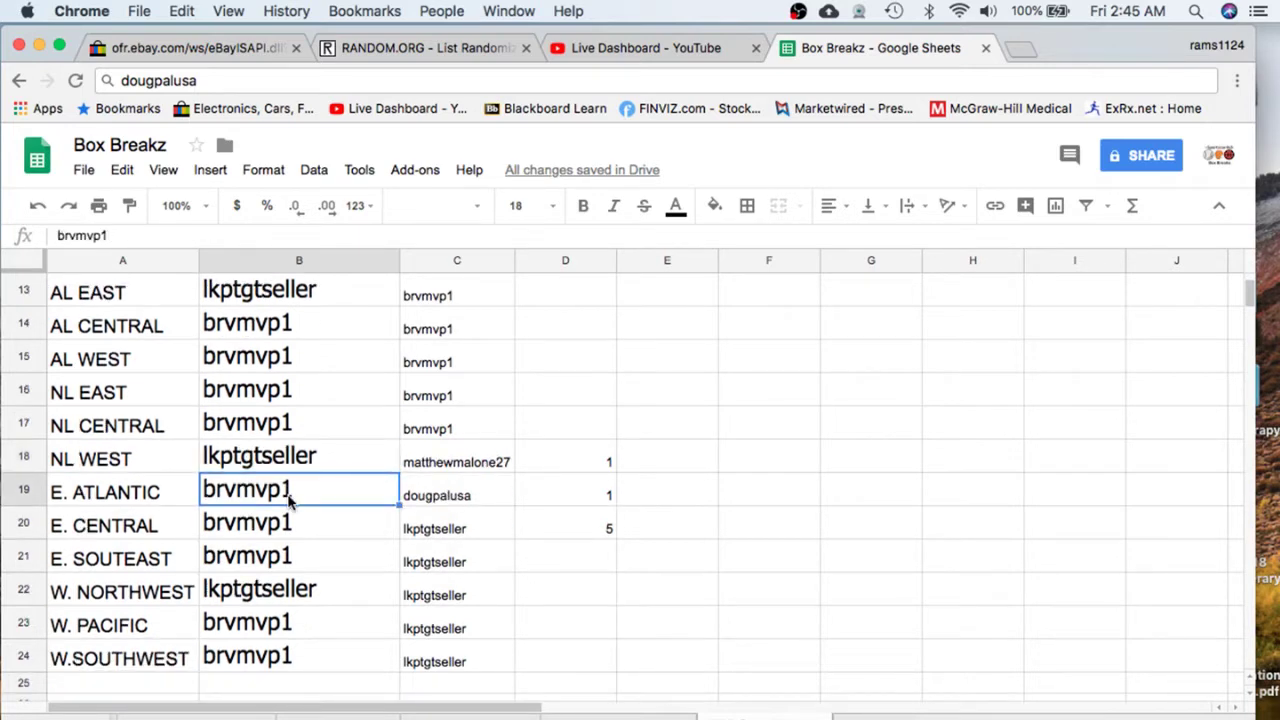
pyautogui.click(283, 536)
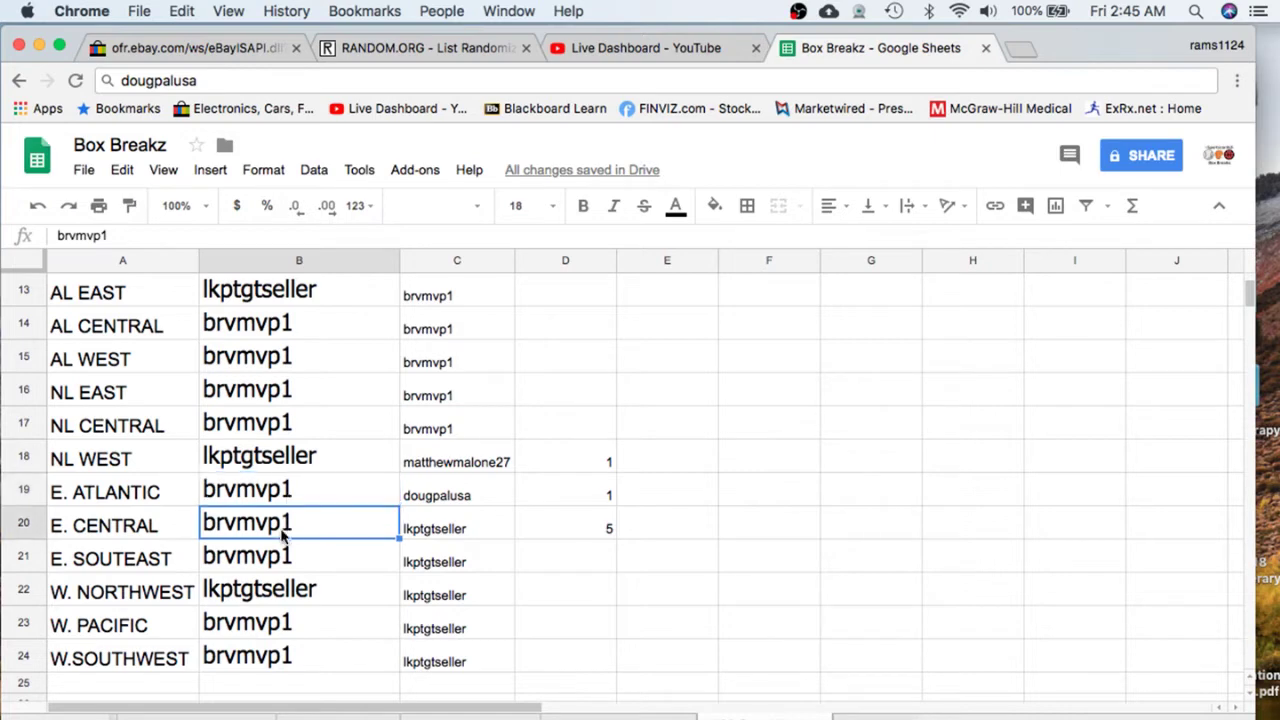
pyautogui.click(282, 555)
pyautogui.scroll(-1, 282, 555)
pyautogui.click(276, 560)
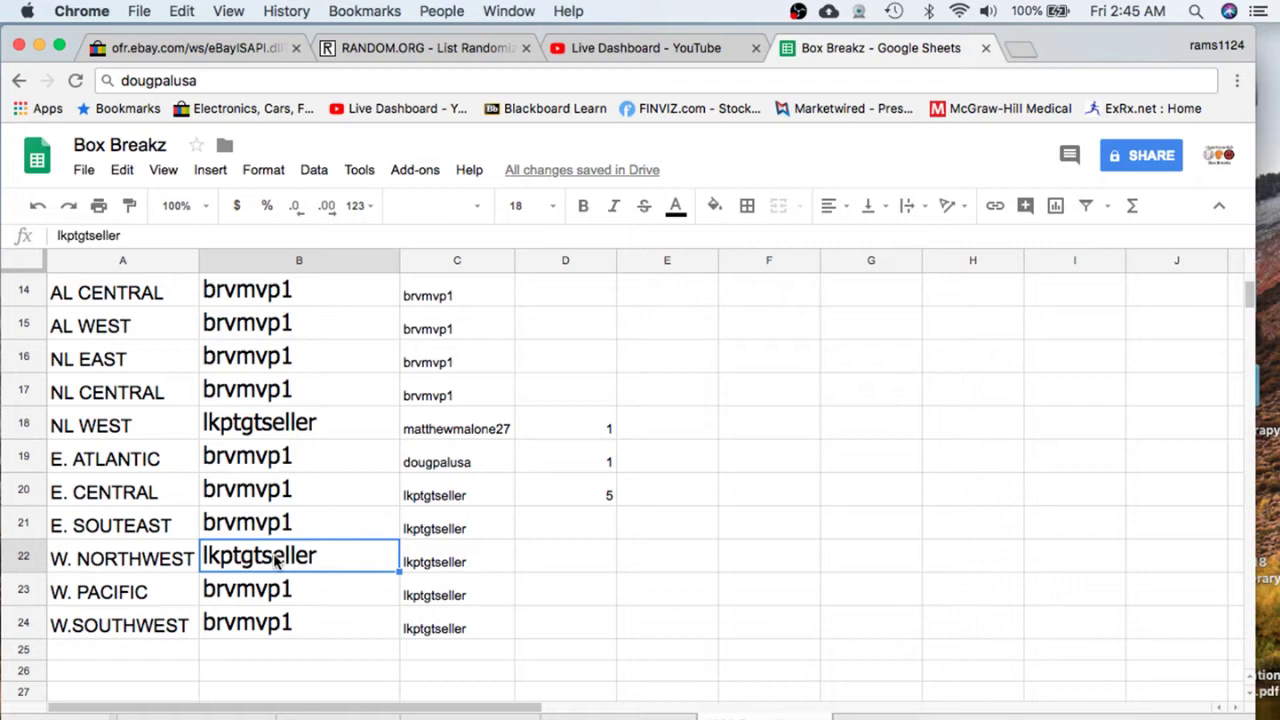
pyautogui.click(270, 592)
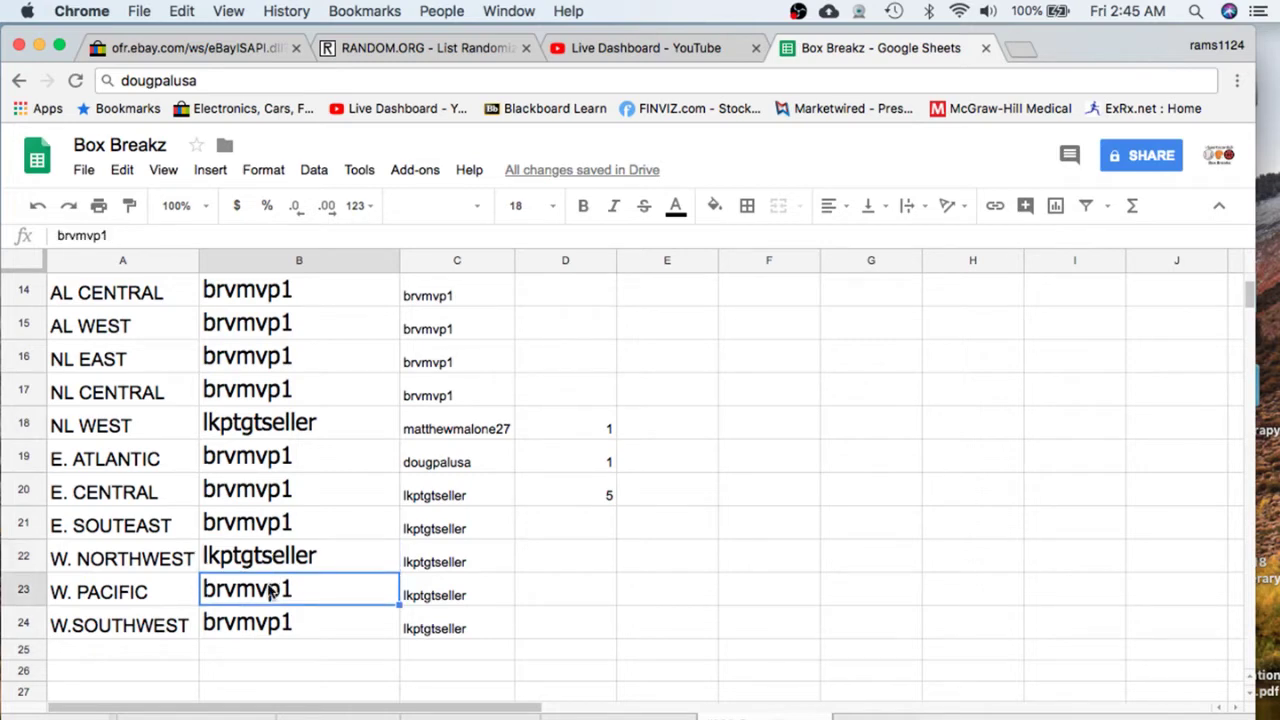
pyautogui.click(271, 623)
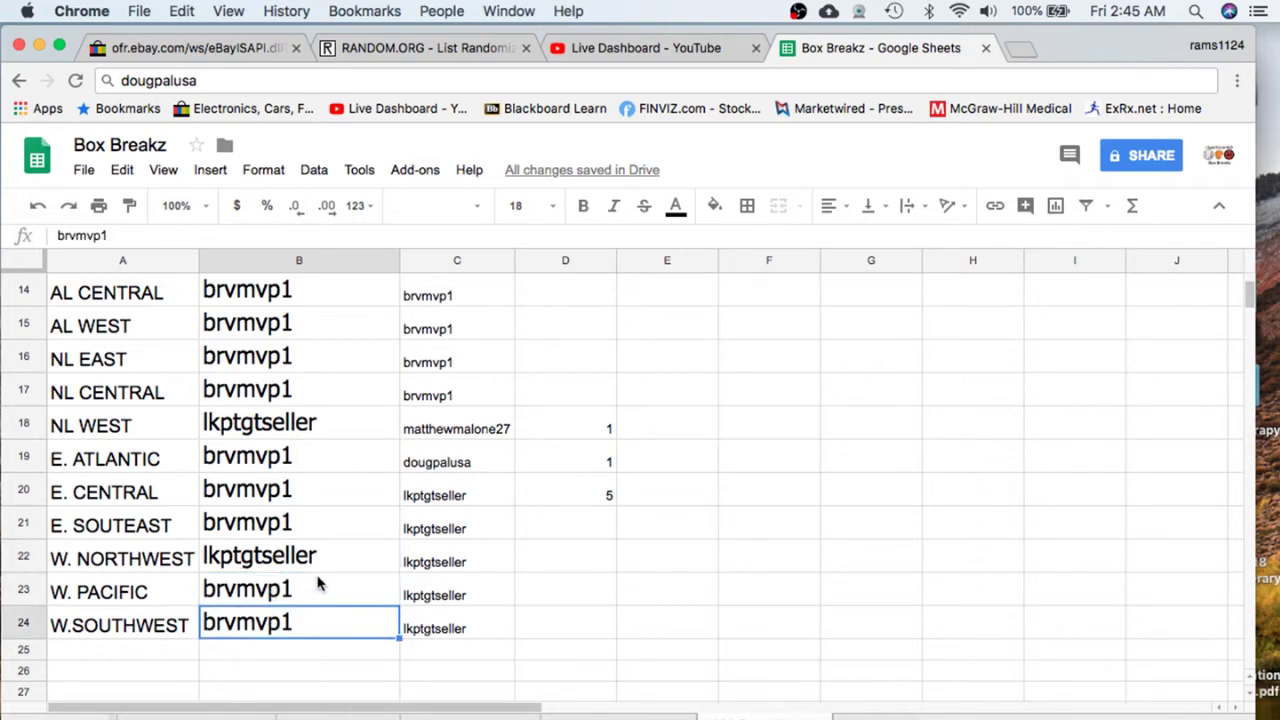
pyautogui.scroll(7, 319, 584)
pyautogui.scroll(6, 319, 584)
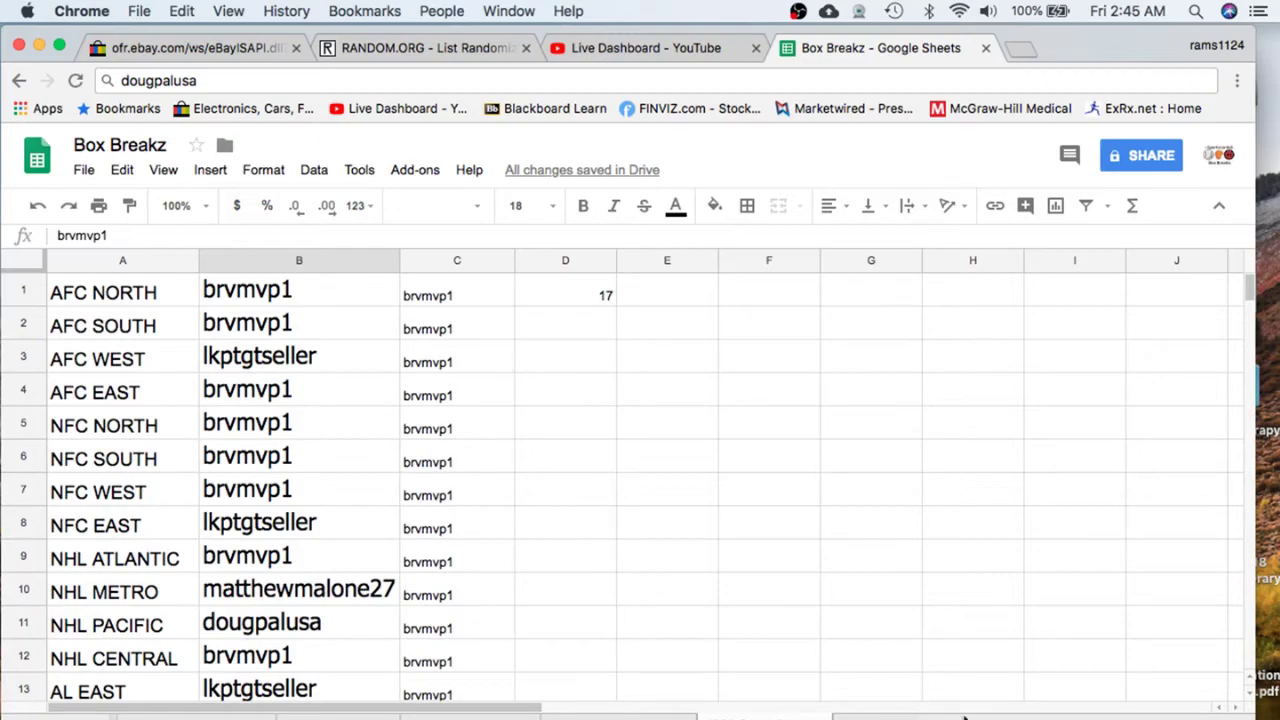
pyautogui.click(210, 612)
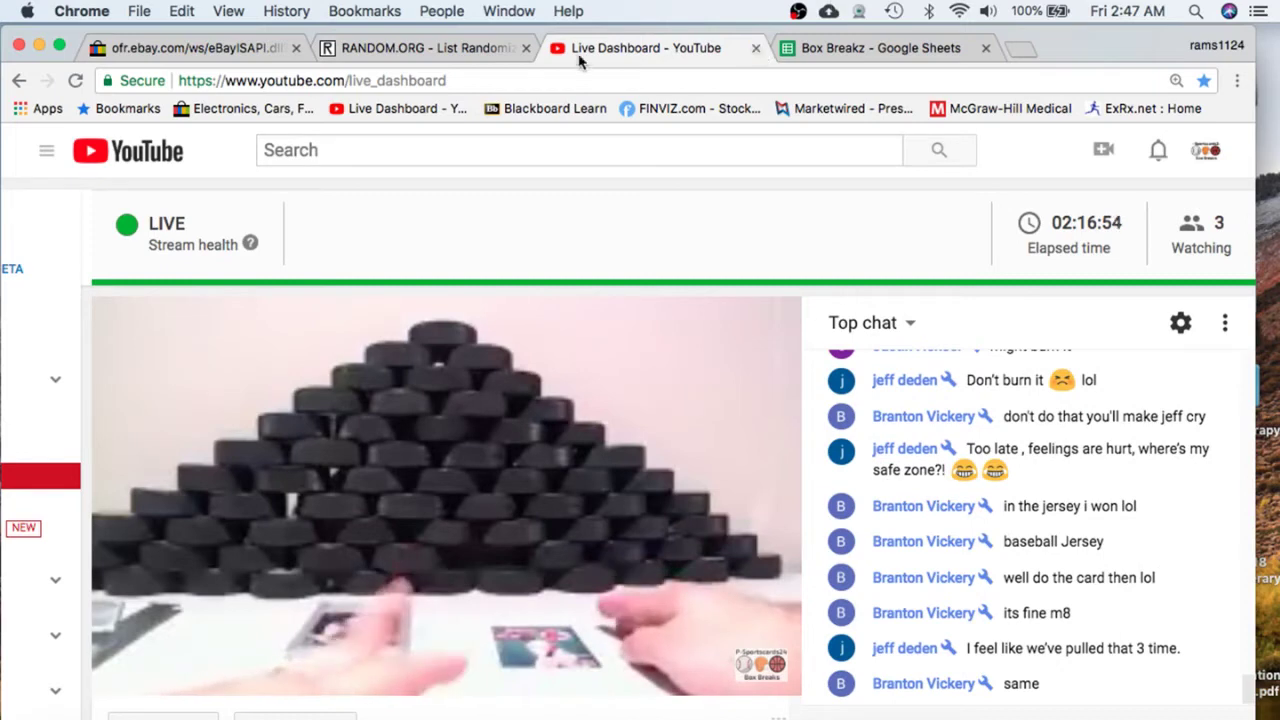
# Step: Search Google for "los angeles dodgers division" in a new browser tab
pyautogui.click(905, 47)
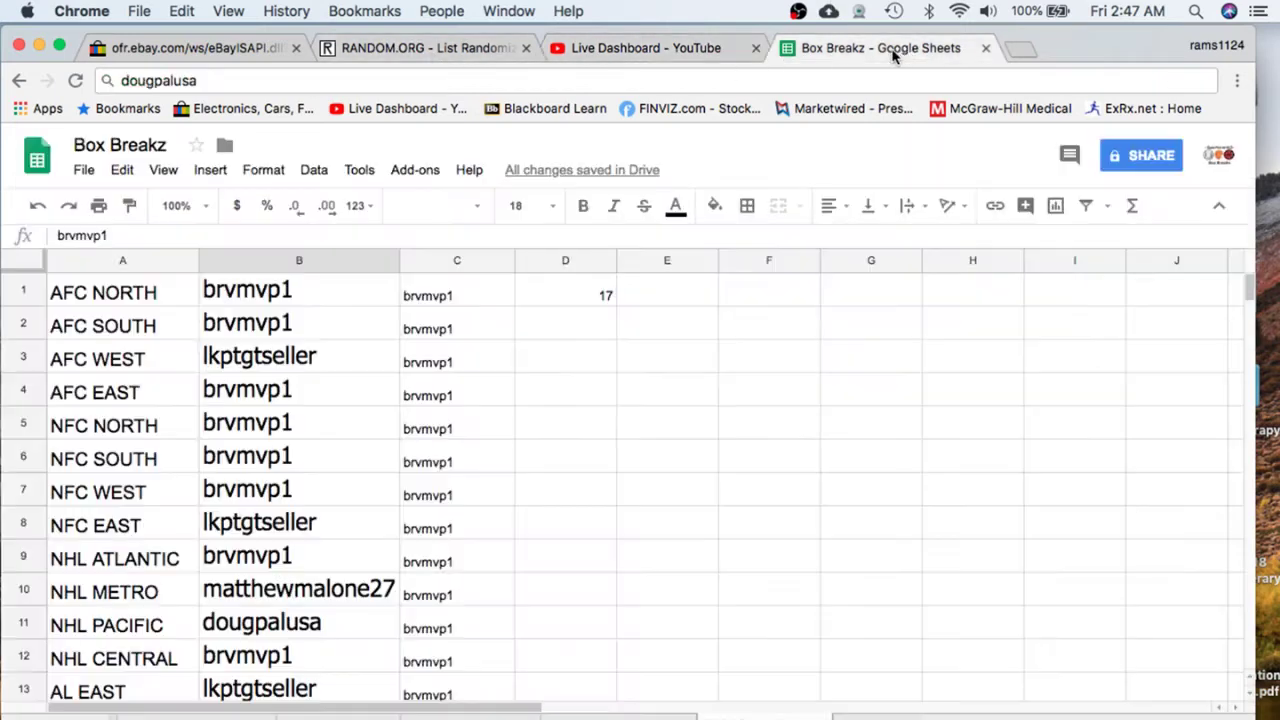
pyautogui.click(1018, 48)
pyautogui.write('los ange')
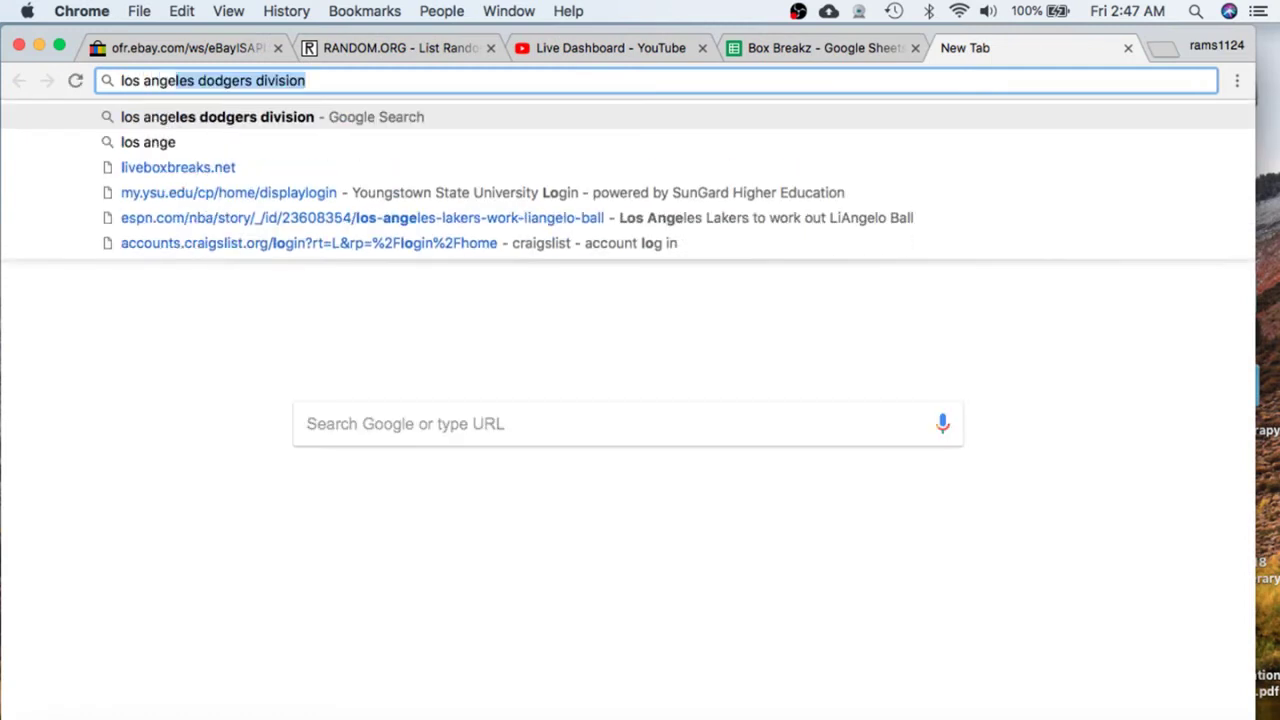
pyautogui.write('les')
pyautogui.press('Return')
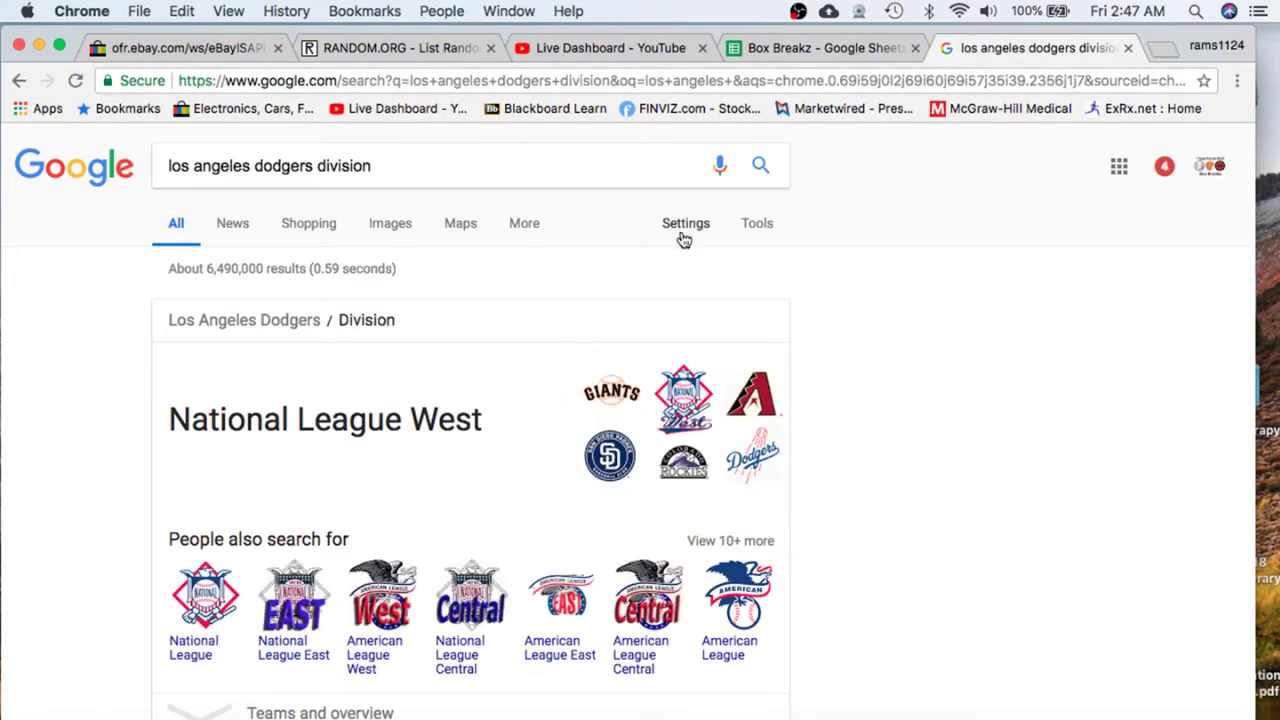
# Step: In the Box Breakz spreadsheet, make the username assigned to NL WEST in cell B18 bold
pyautogui.click(748, 52)
pyautogui.click(345, 392)
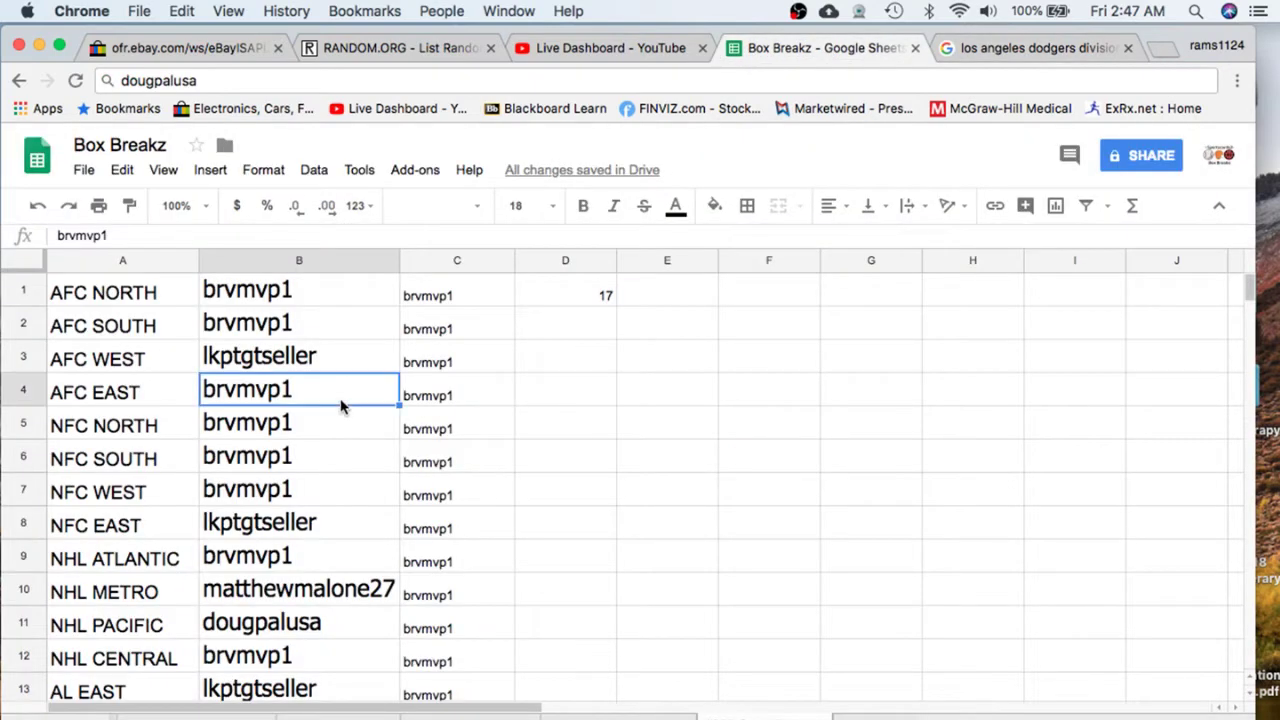
pyautogui.scroll(-5, 340, 405)
pyautogui.scroll(-2, 340, 405)
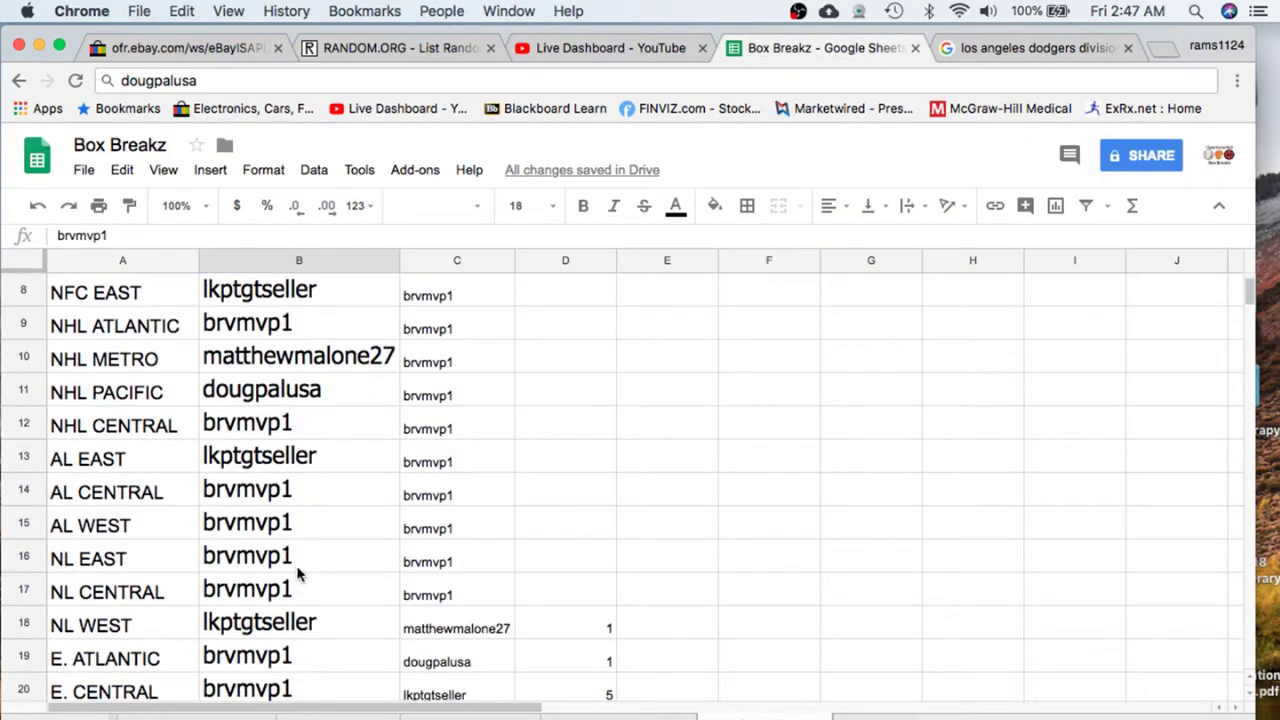
pyautogui.click(288, 628)
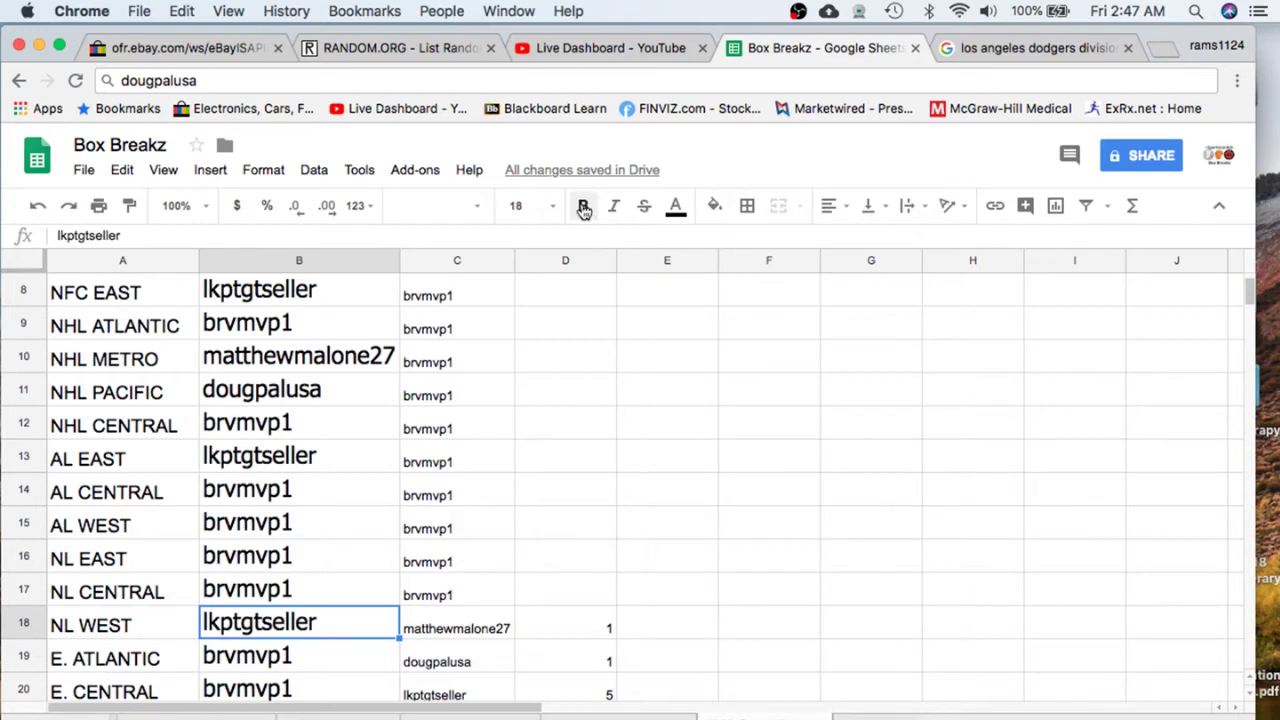
pyautogui.click(584, 206)
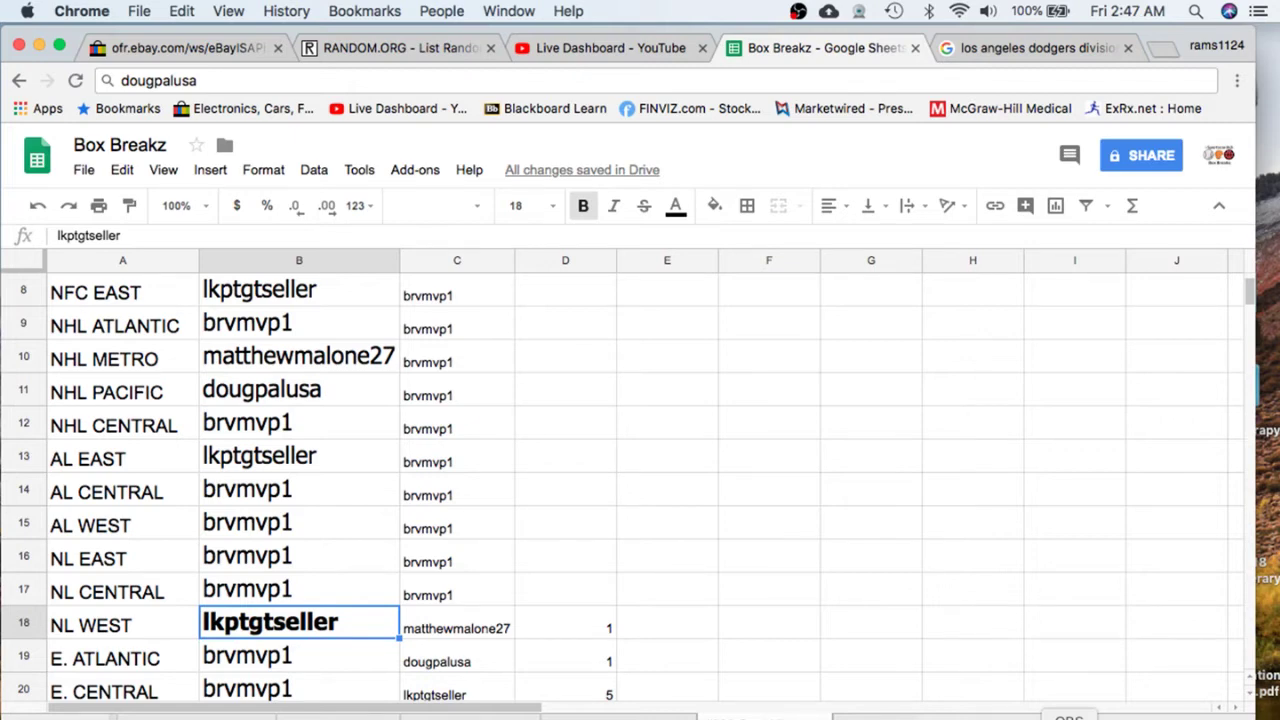
# Step: Change the Google search to "boston red sox division" to look up that team's division
pyautogui.click(1030, 48)
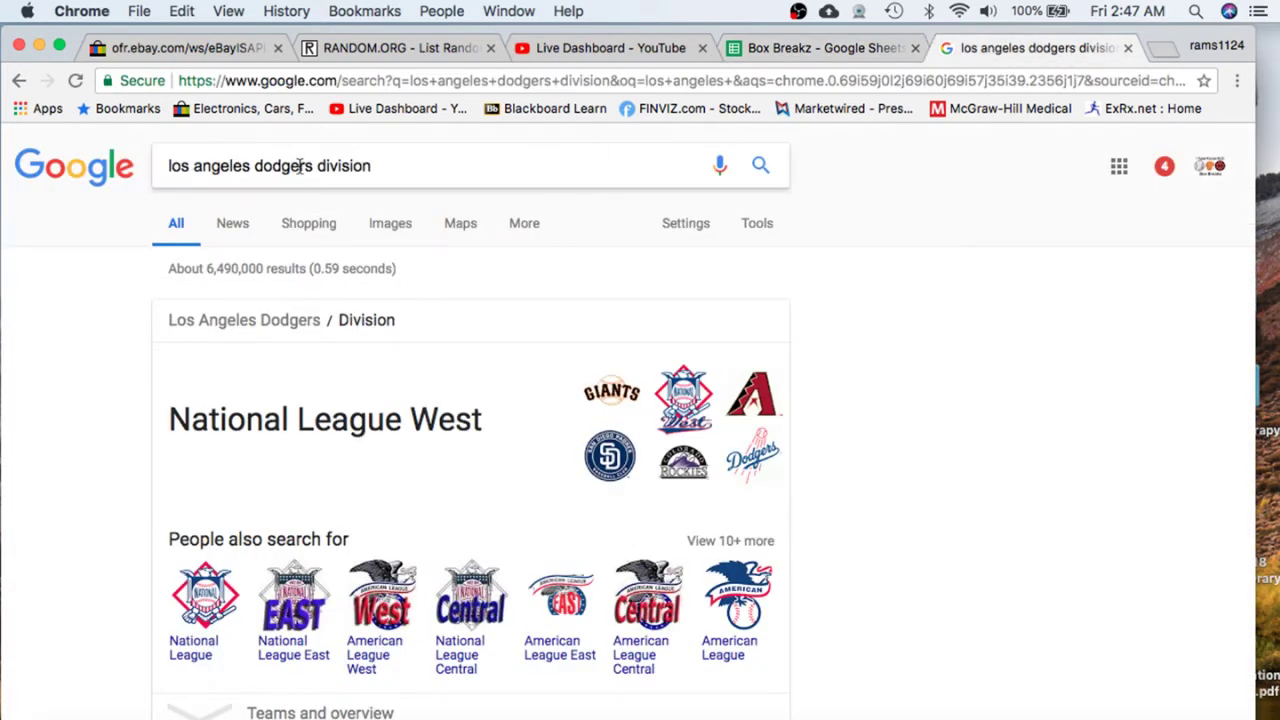
pyautogui.moveTo(314, 166); pyautogui.dragTo(157, 166)
pyautogui.write('b')
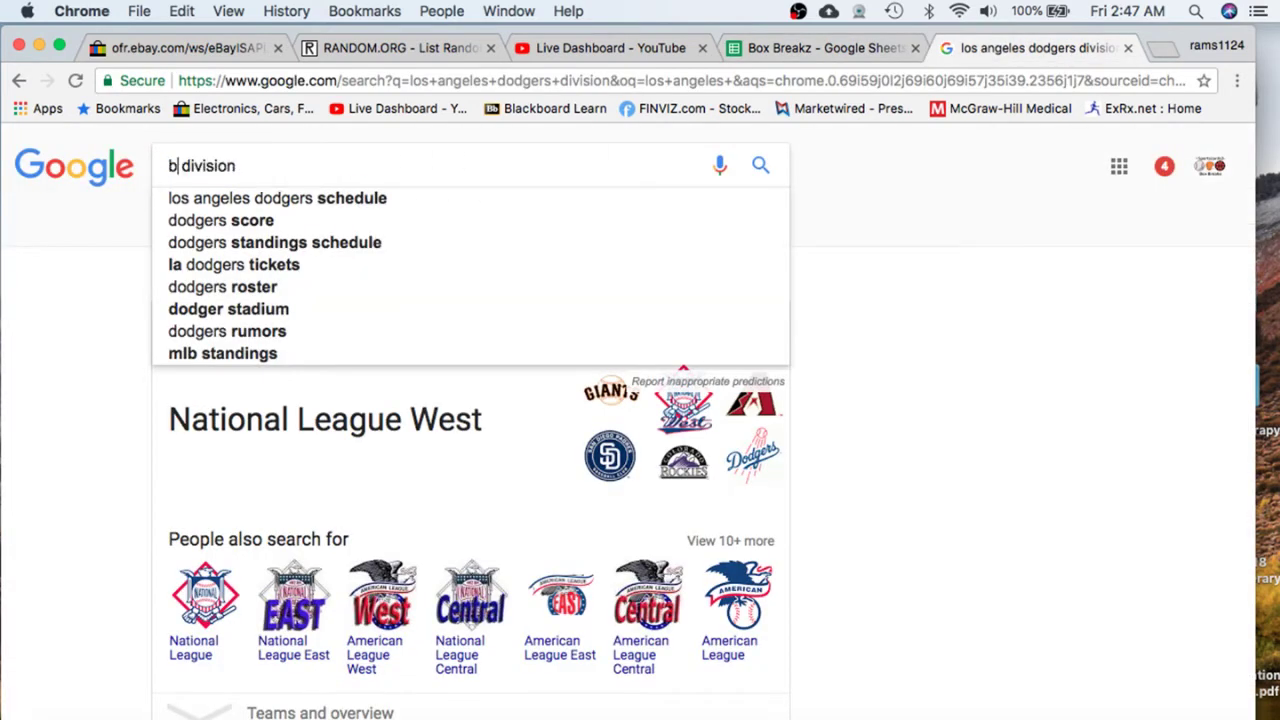
pyautogui.write('oston red sox')
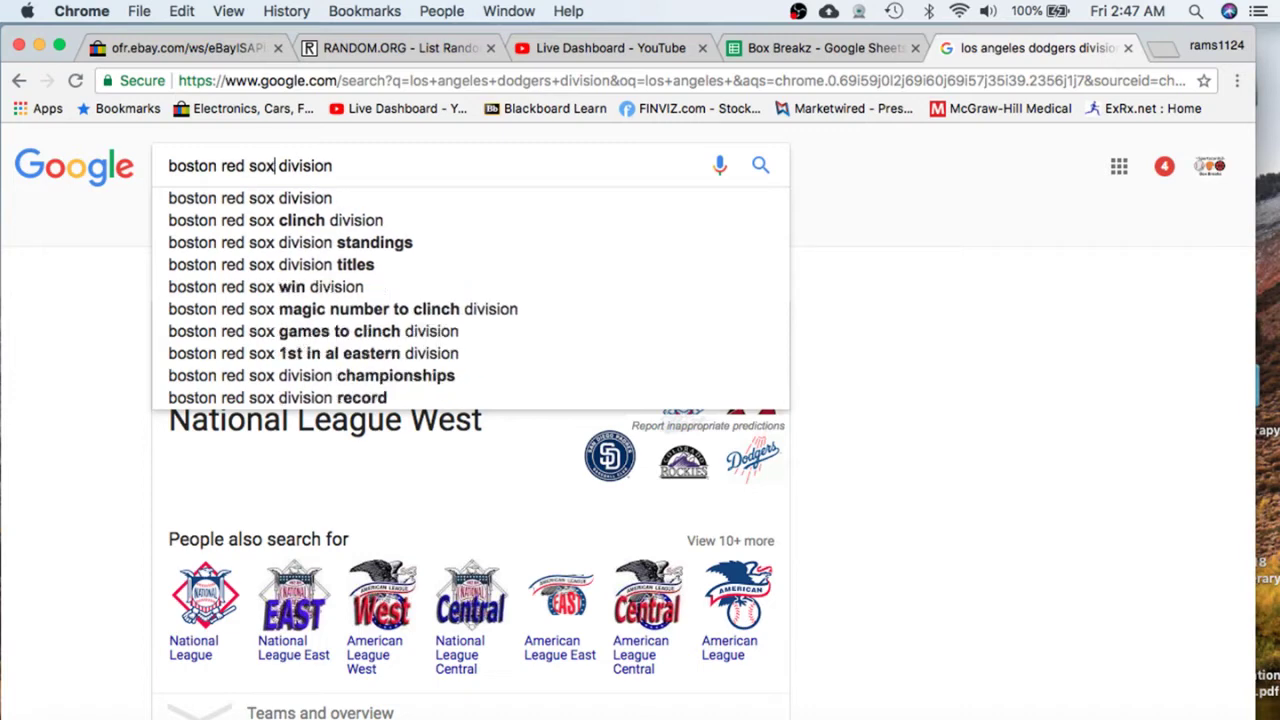
pyautogui.press('Return')
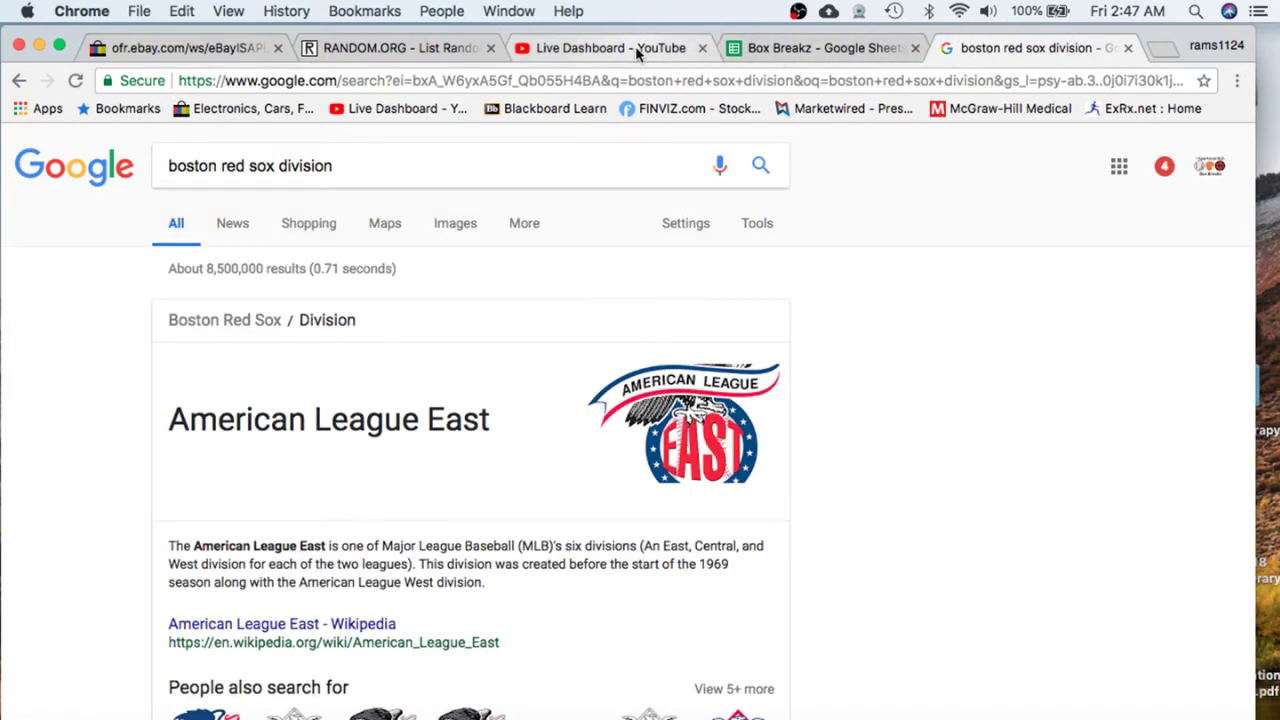
# Step: In the Box Breakz spreadsheet, make the username assigned to AL EAST in cell B13 bold
pyautogui.click(820, 47)
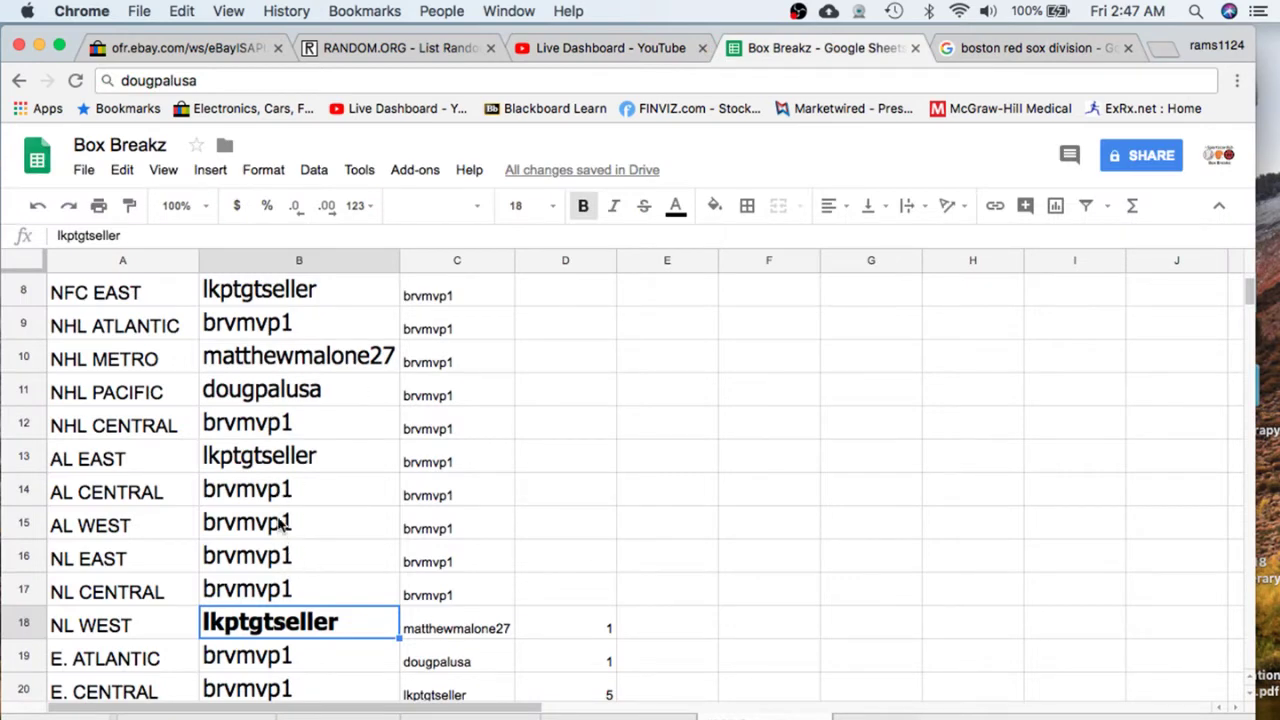
pyautogui.click(245, 462)
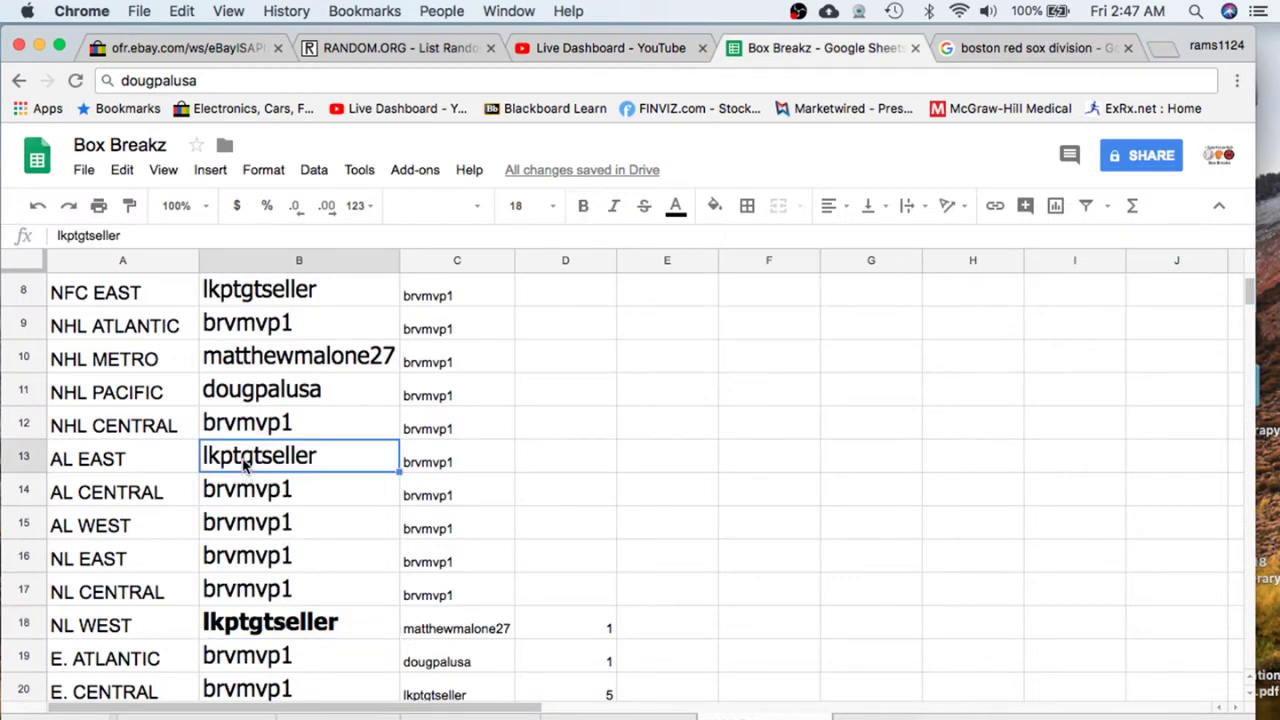
pyautogui.click(583, 205)
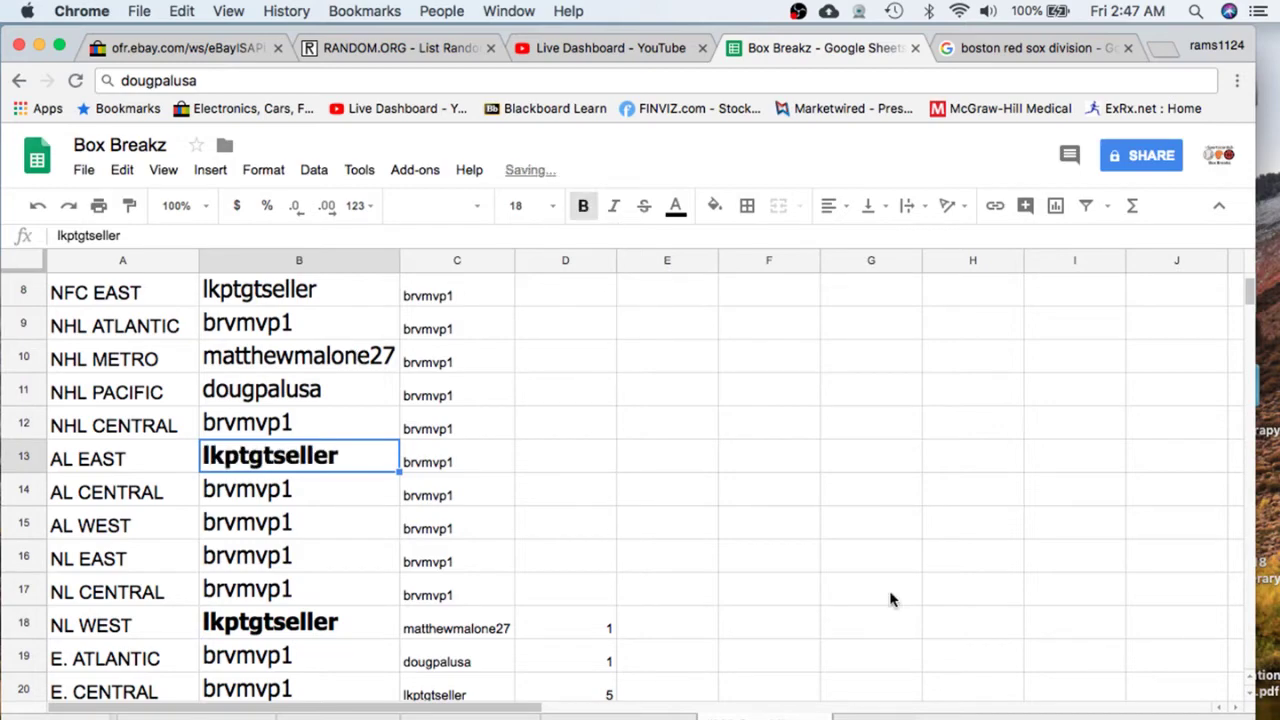
# Step: Switch to OBS and change the live scene from Screen to Camera
pyautogui.click(1070, 714)
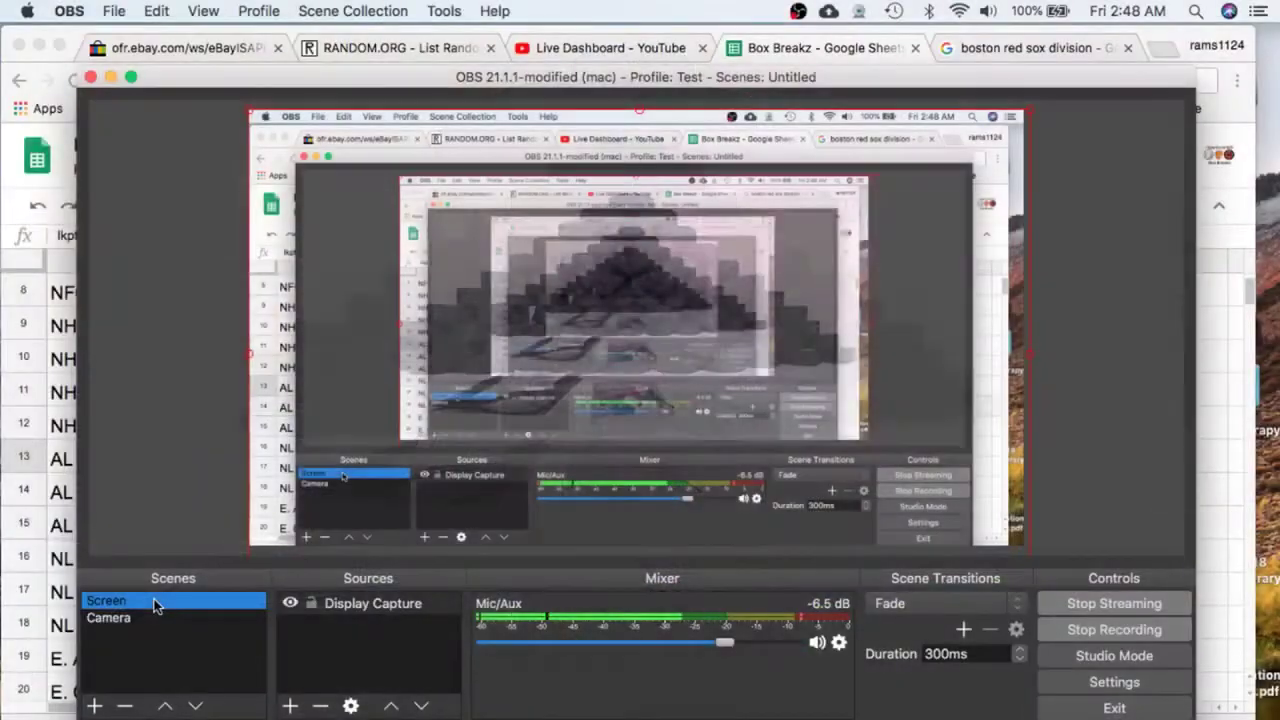
pyautogui.click(105, 618)
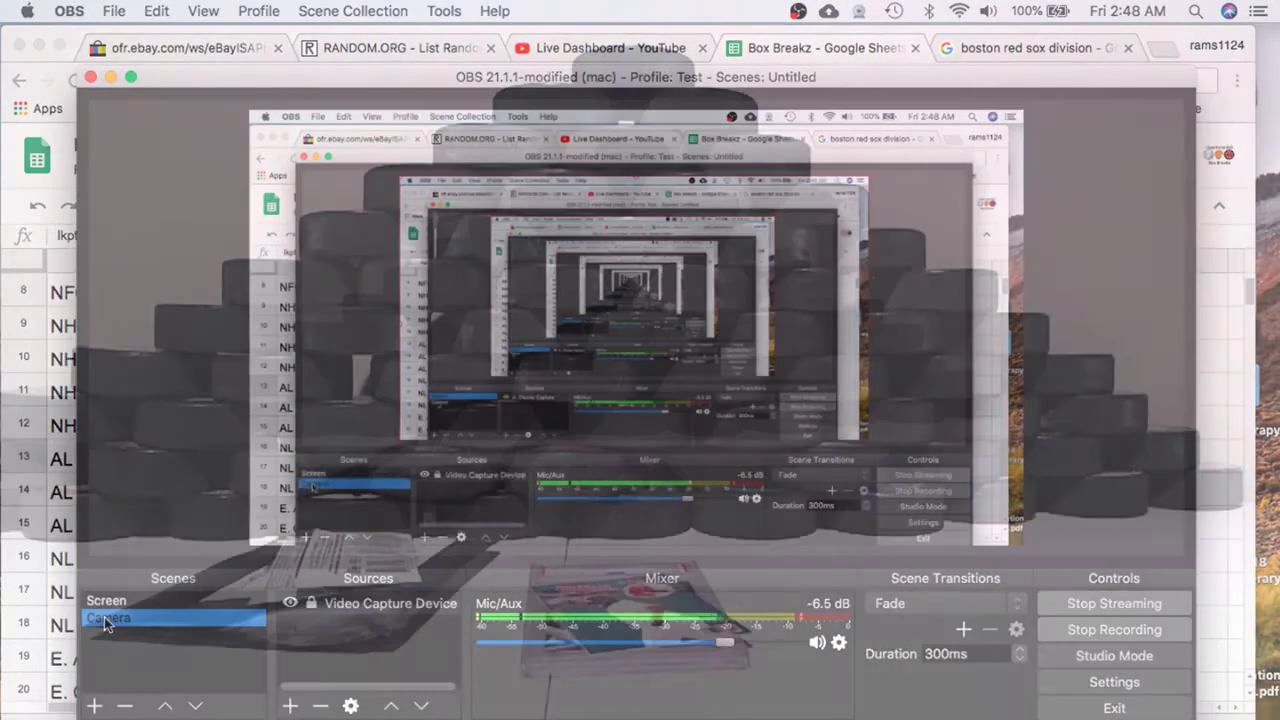